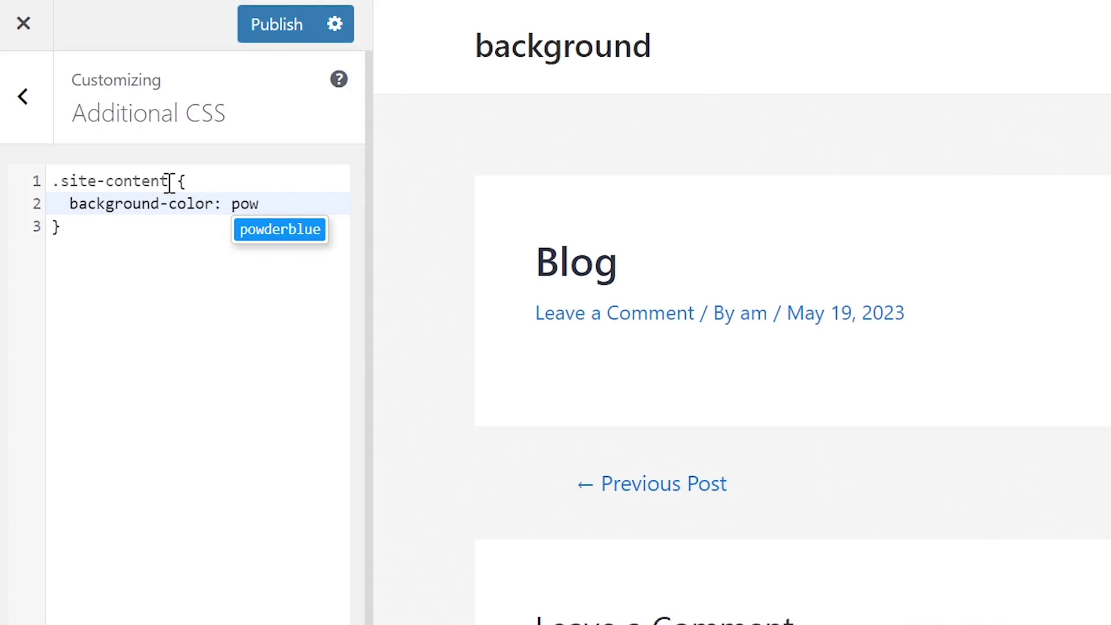
- Complete the .site-content rule's background-color in the additional CSS with the value powderblue;
key(Return)
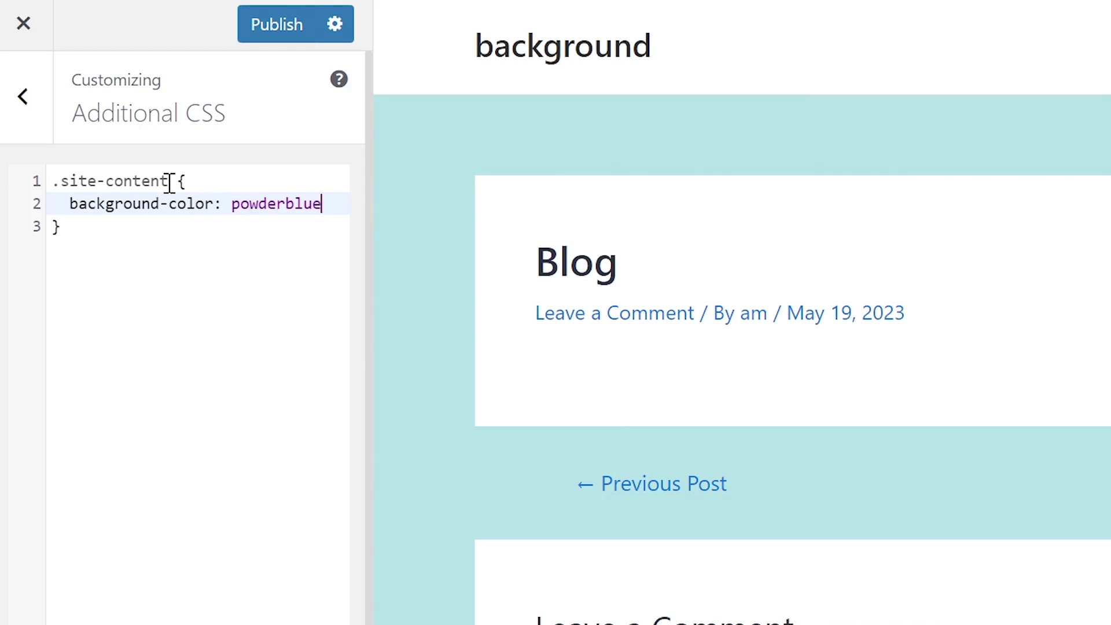
text(;)
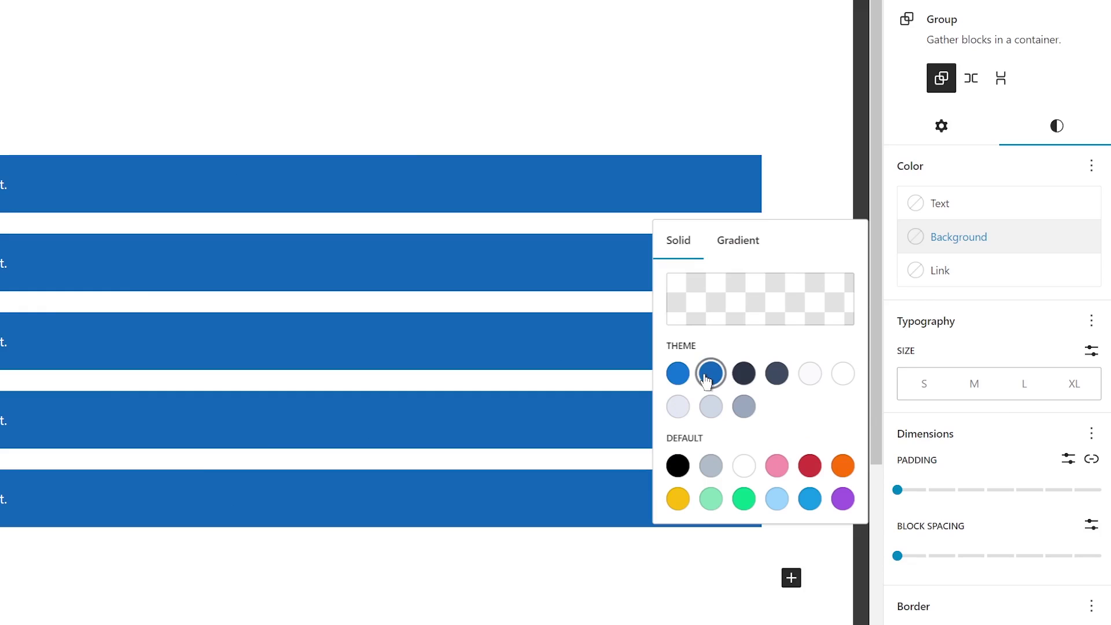
- Set the Group block's solid background to the second theme colour, a dark blue
click(705, 375)
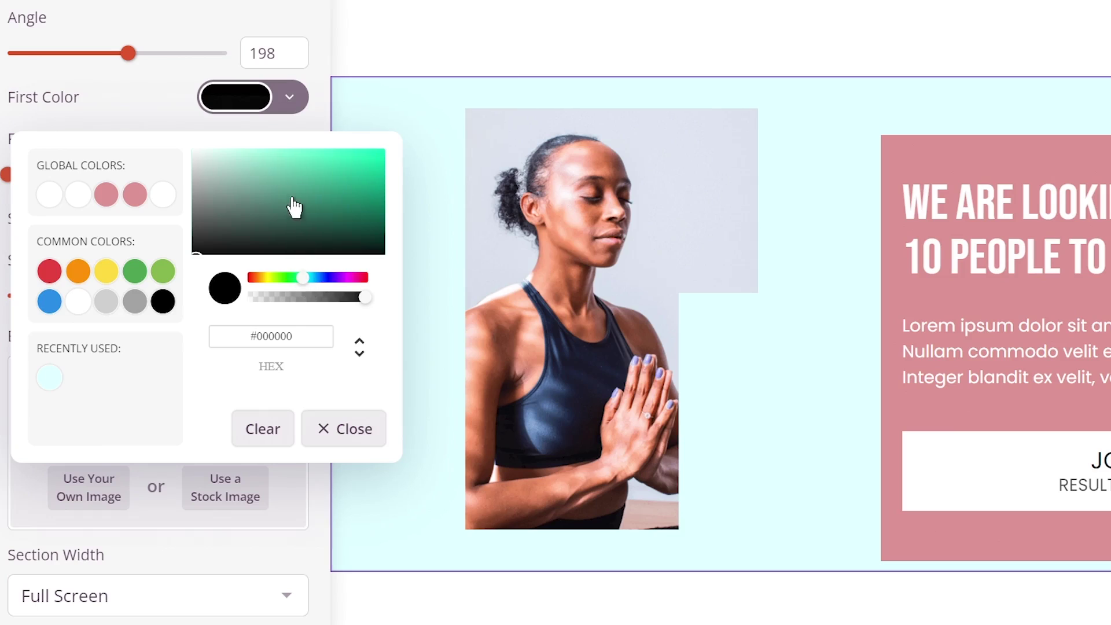
- Pick a very light green as the first colour of the section's background gradient
click(265, 164)
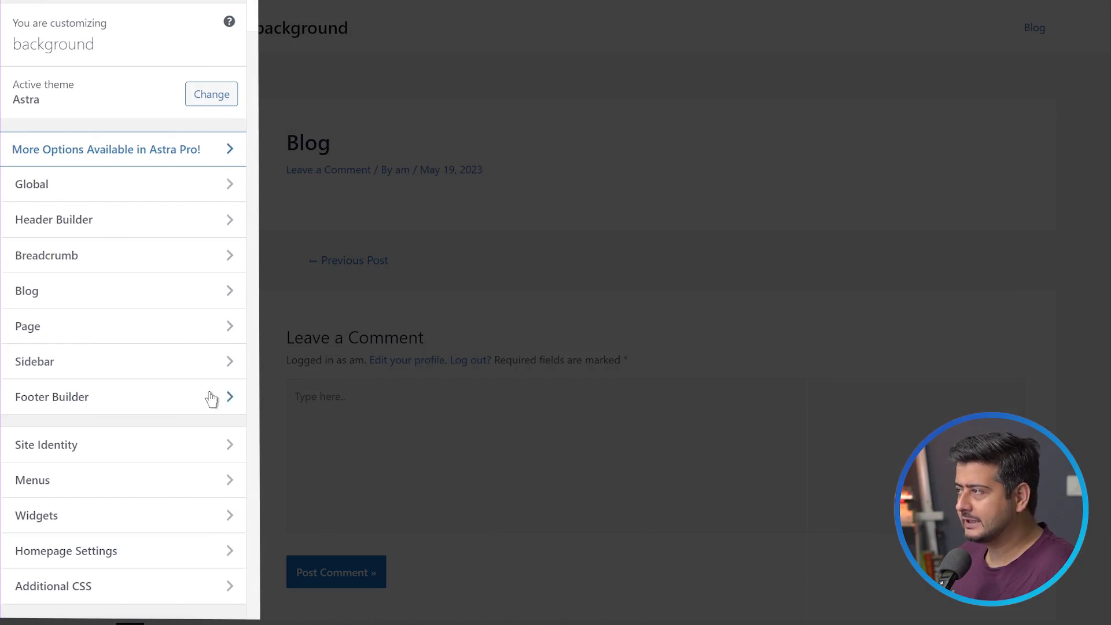
- Set the Site Background in the global colour settings to the solid light cyan CBF9FF at full opacity
click(116, 190)
click(96, 123)
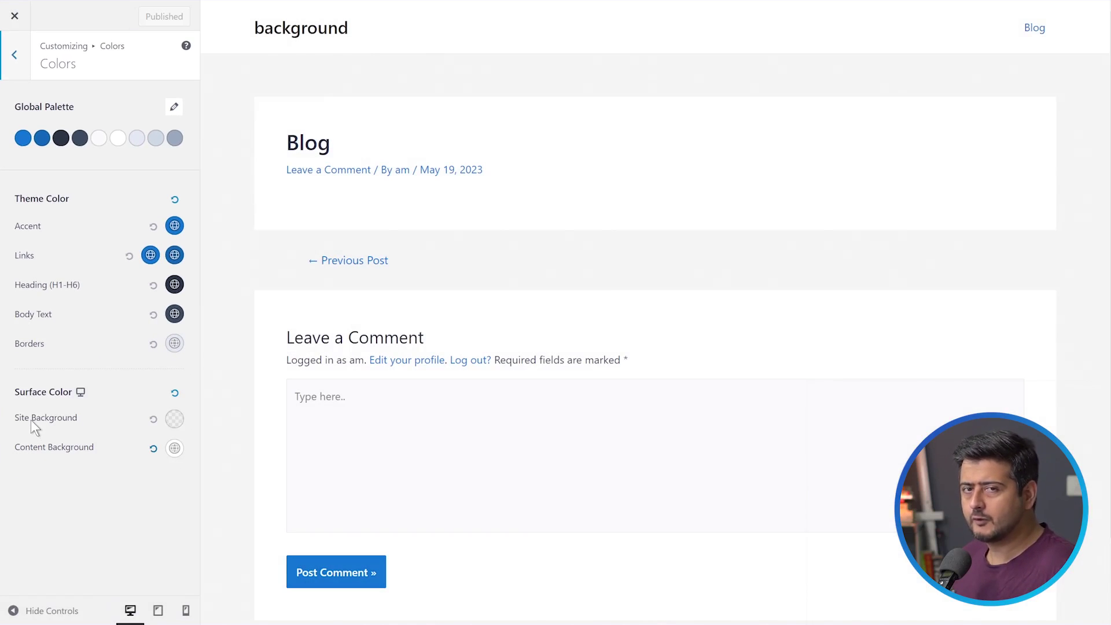
click(174, 418)
scroll(90, 450, down, 1)
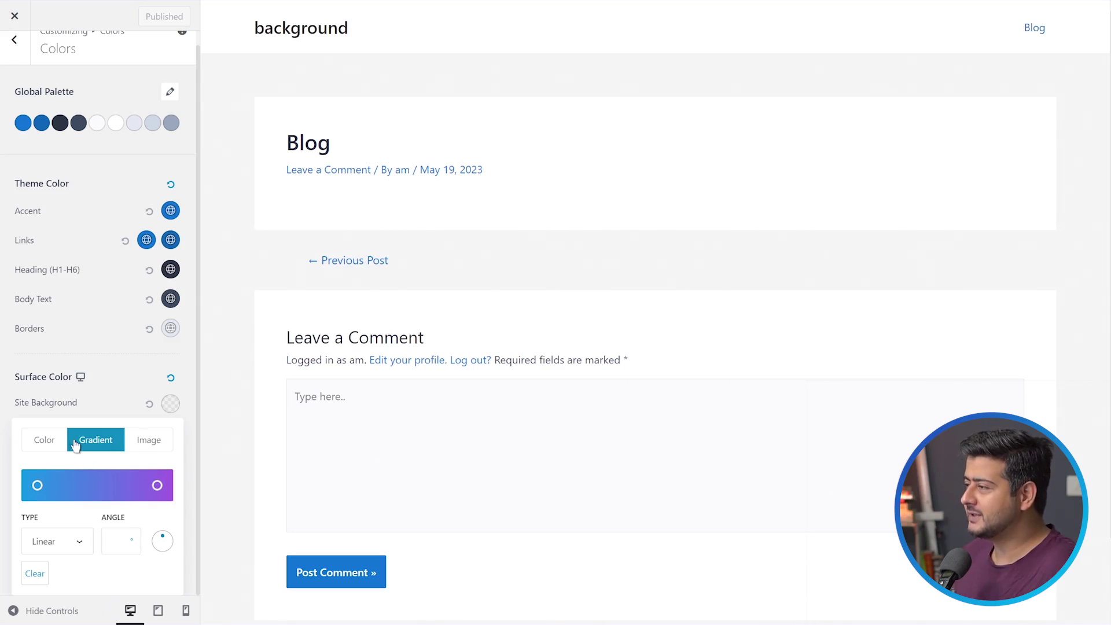
click(48, 440)
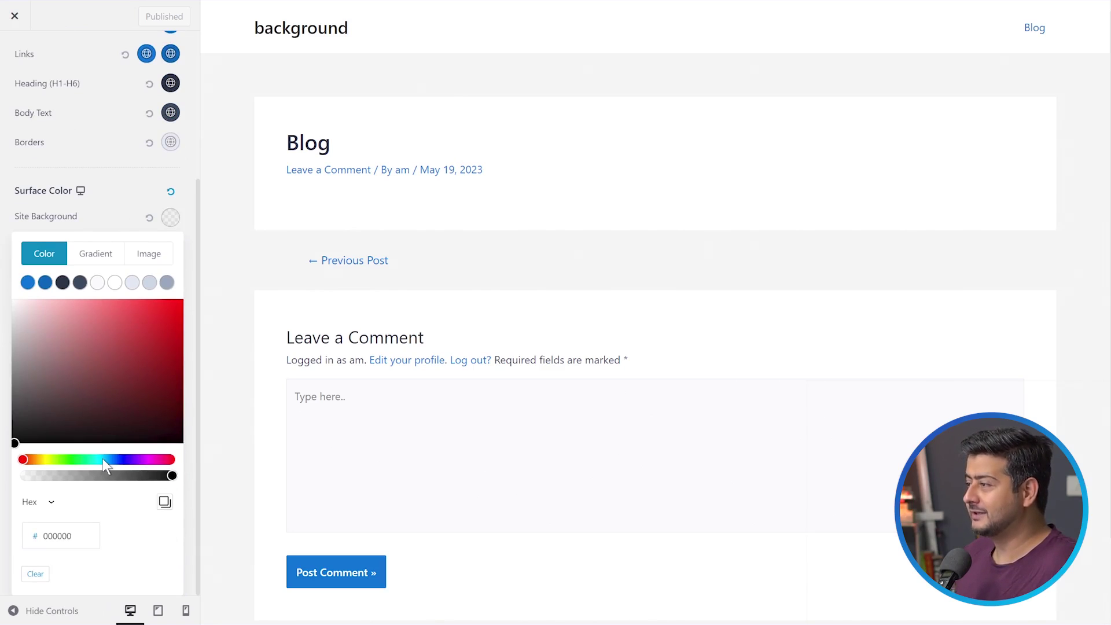
mouse_move(102, 459)
mouse_down()
mouse_move(90, 458)
mouse_move(99, 459)
mouse_up()
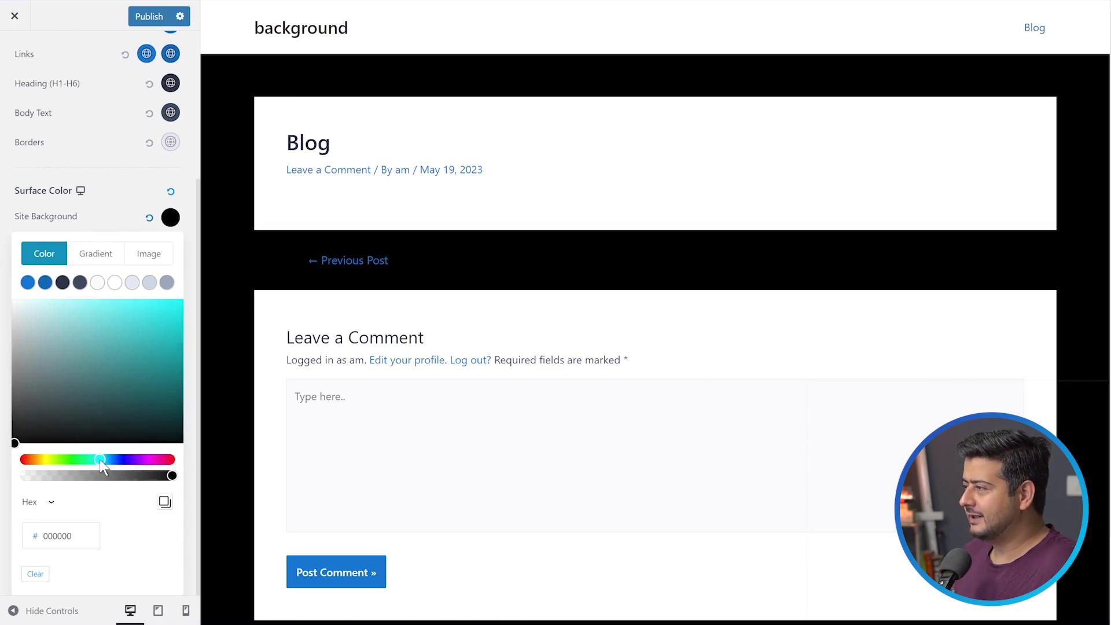
drag(87, 321, 48, 292)
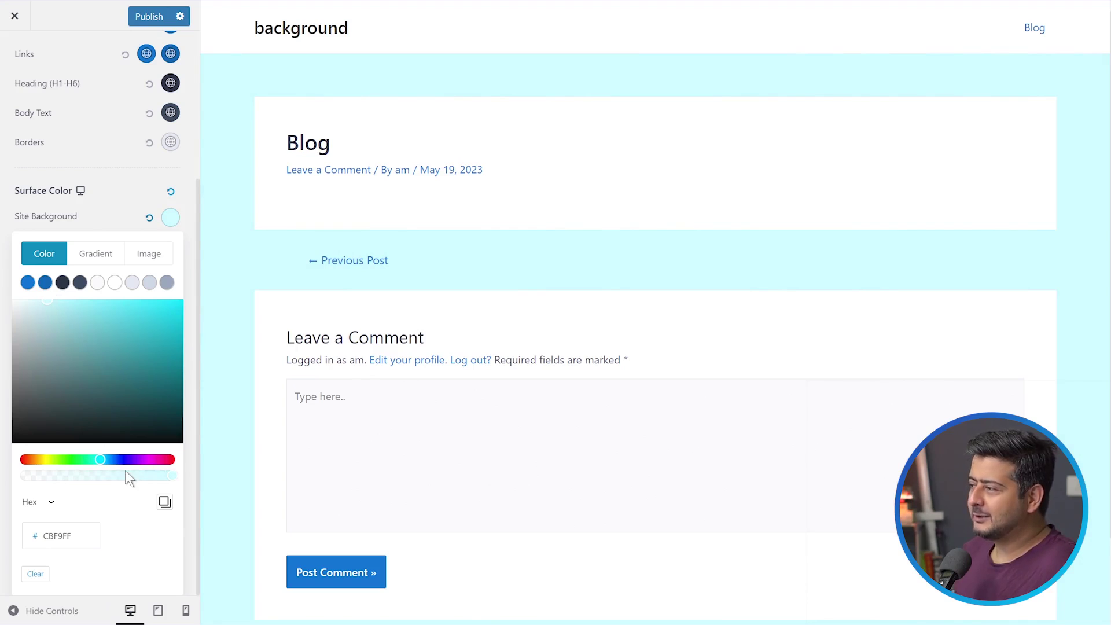
drag(148, 474, 175, 474)
- Give the Site Background a linear gradient with an added middle stop of 70FFDE and a 10° angle
click(91, 252)
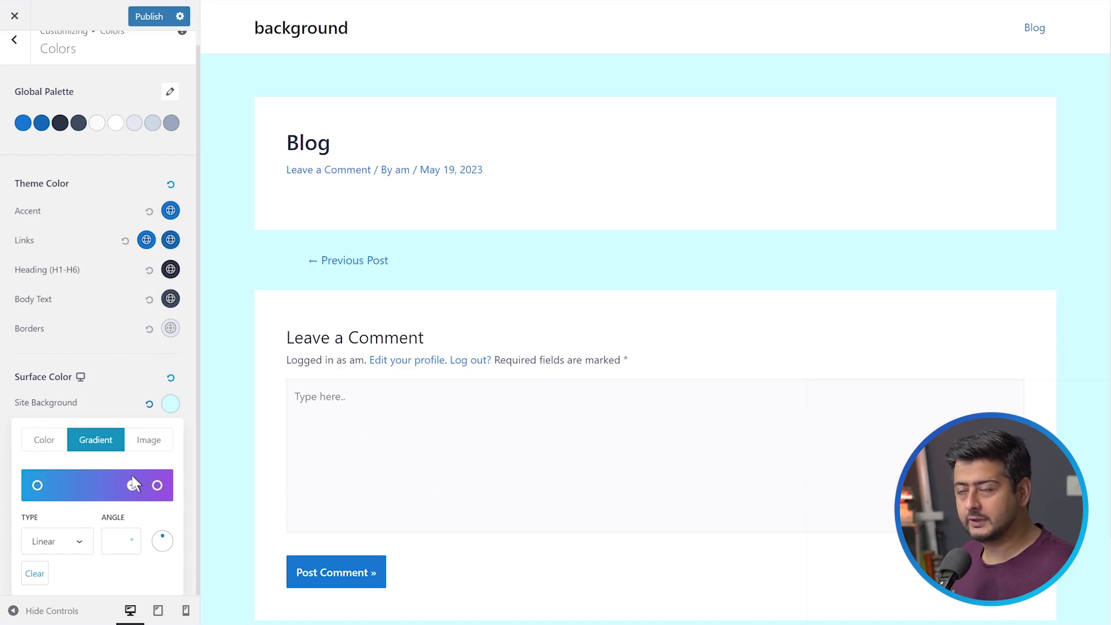
click(89, 486)
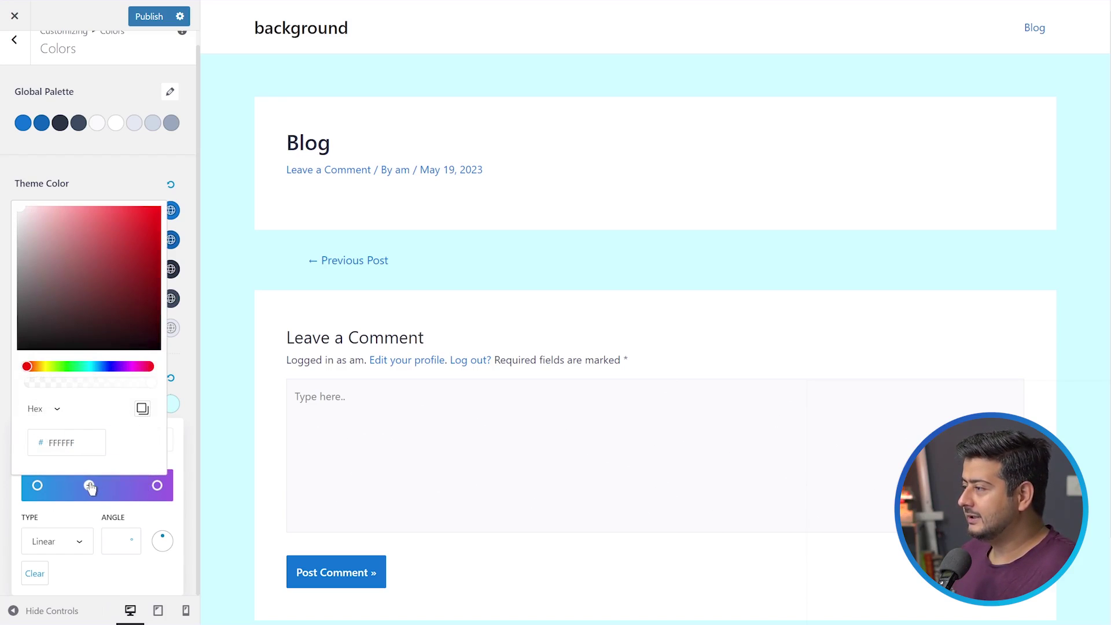
click(81, 367)
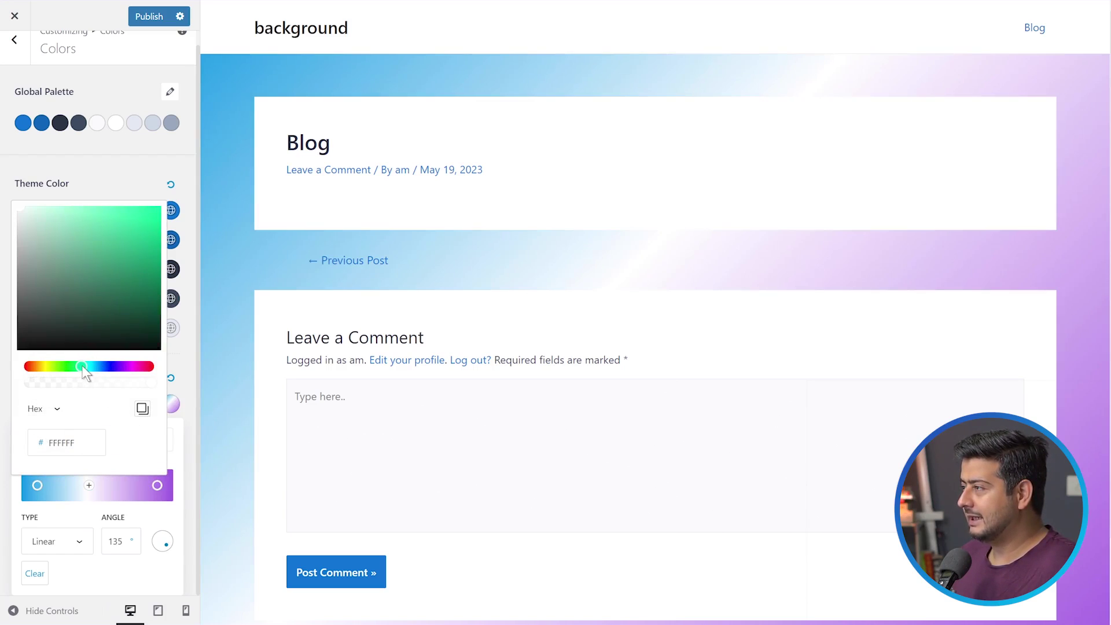
drag(78, 285, 98, 204)
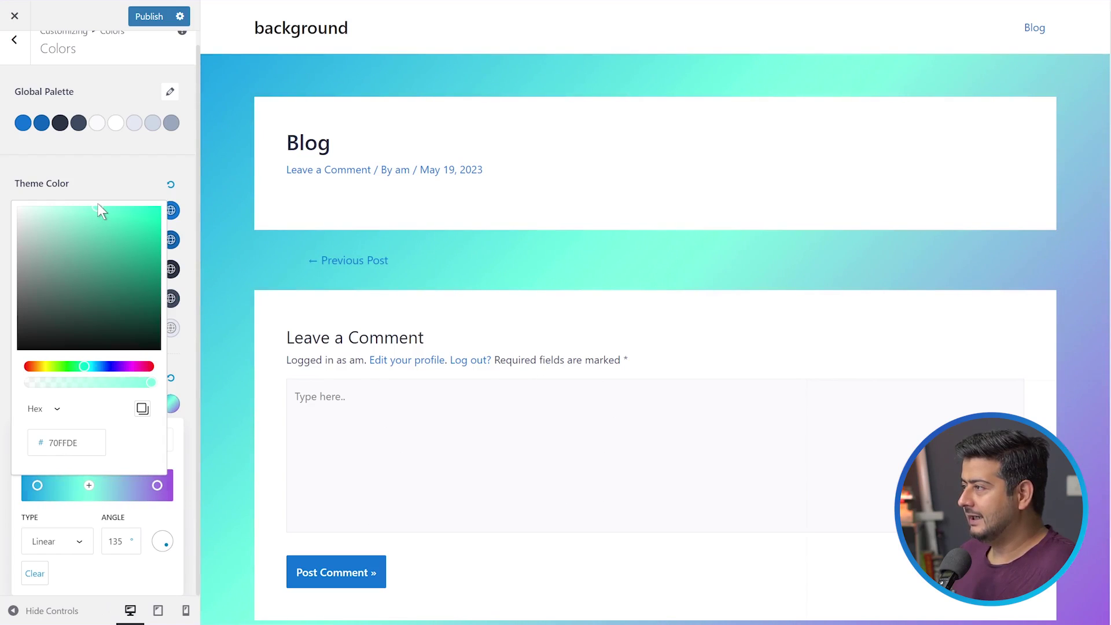
click(180, 521)
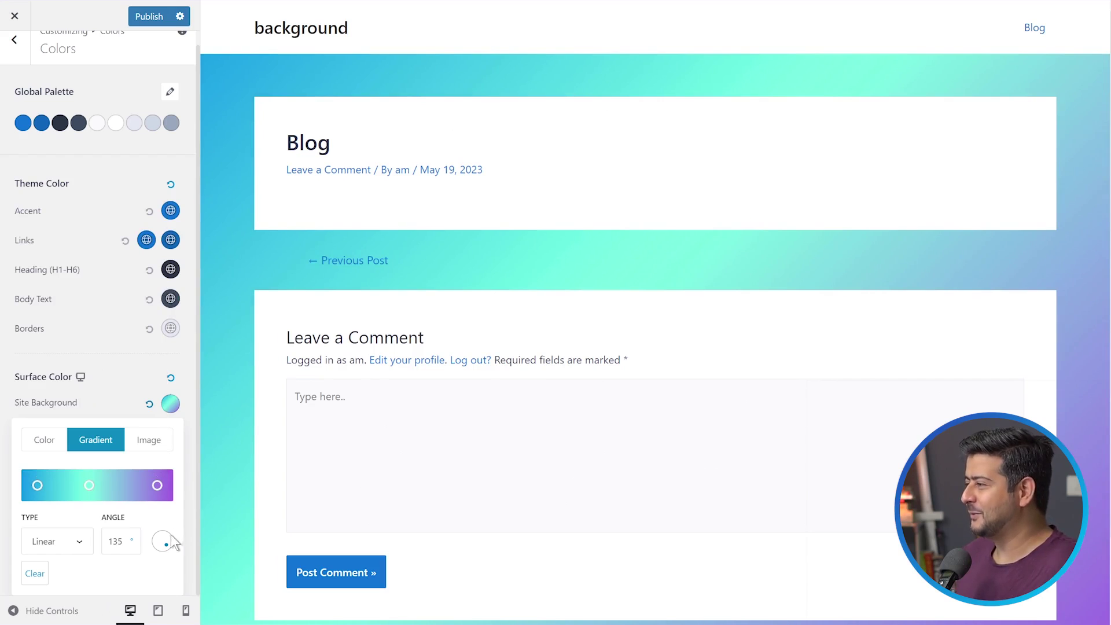
drag(166, 541, 167, 513)
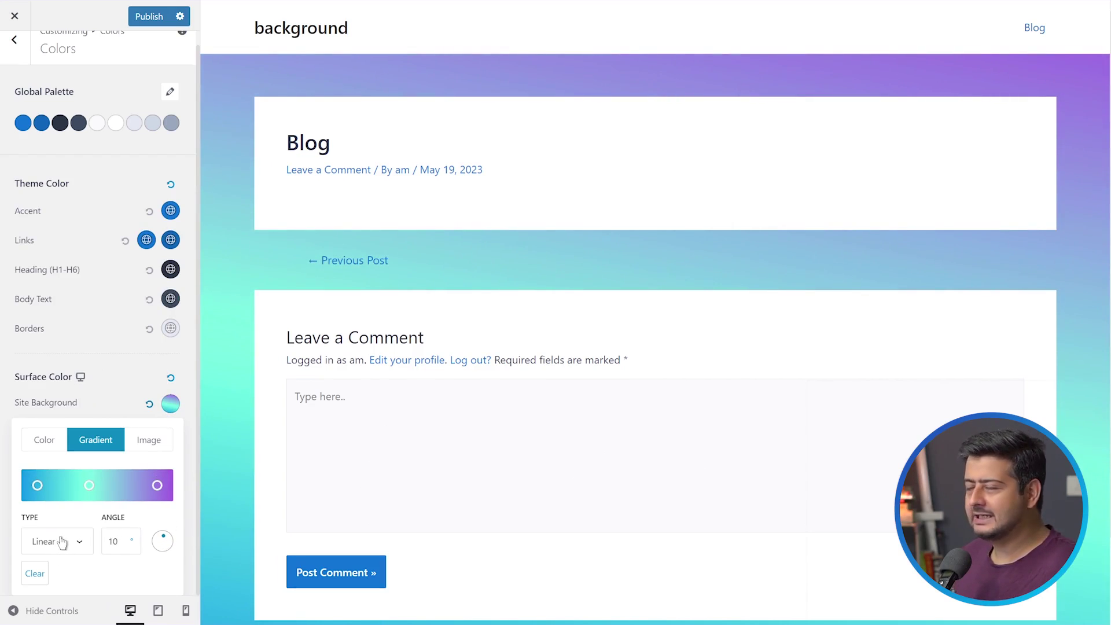
- Show the background image option for the Site Background and reset that background to its default
click(148, 441)
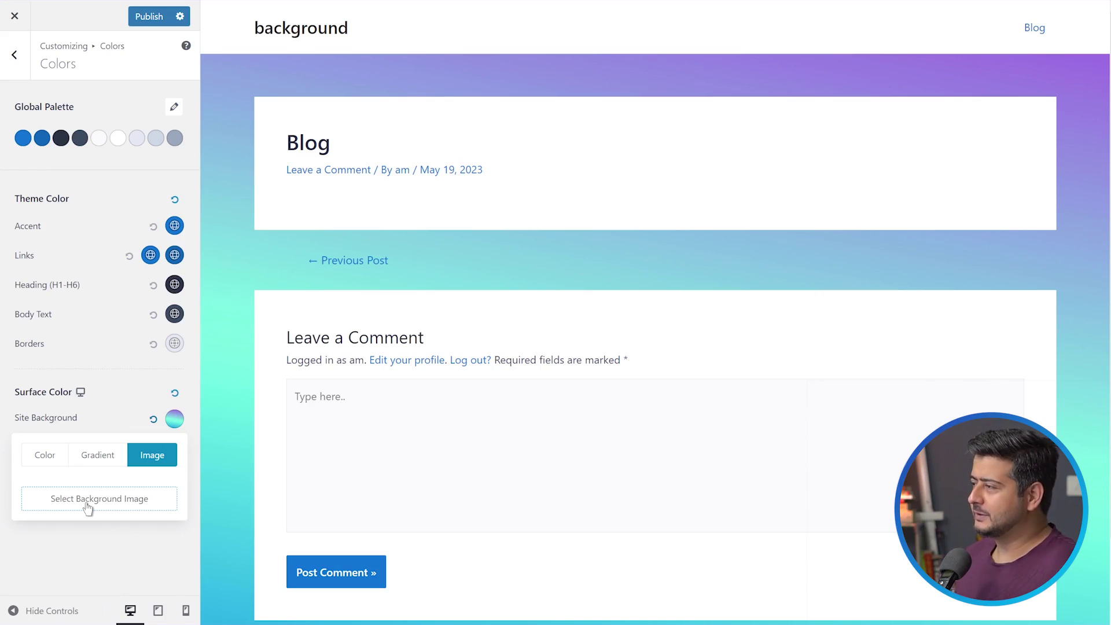
click(153, 418)
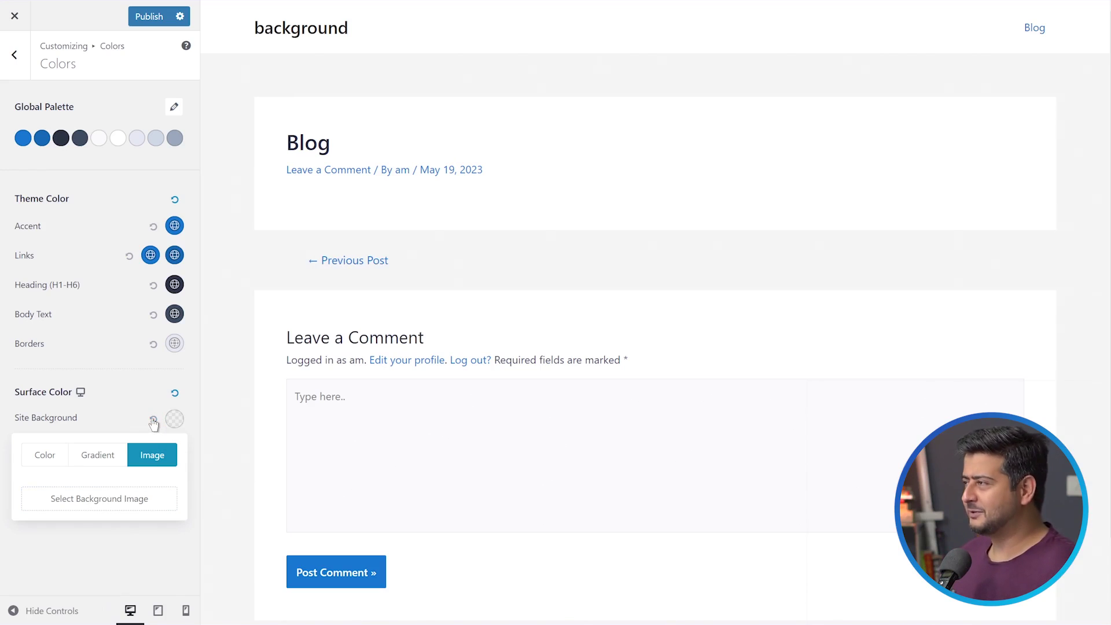
- Leave the global colour settings and open the Additional CSS editor
click(20, 57)
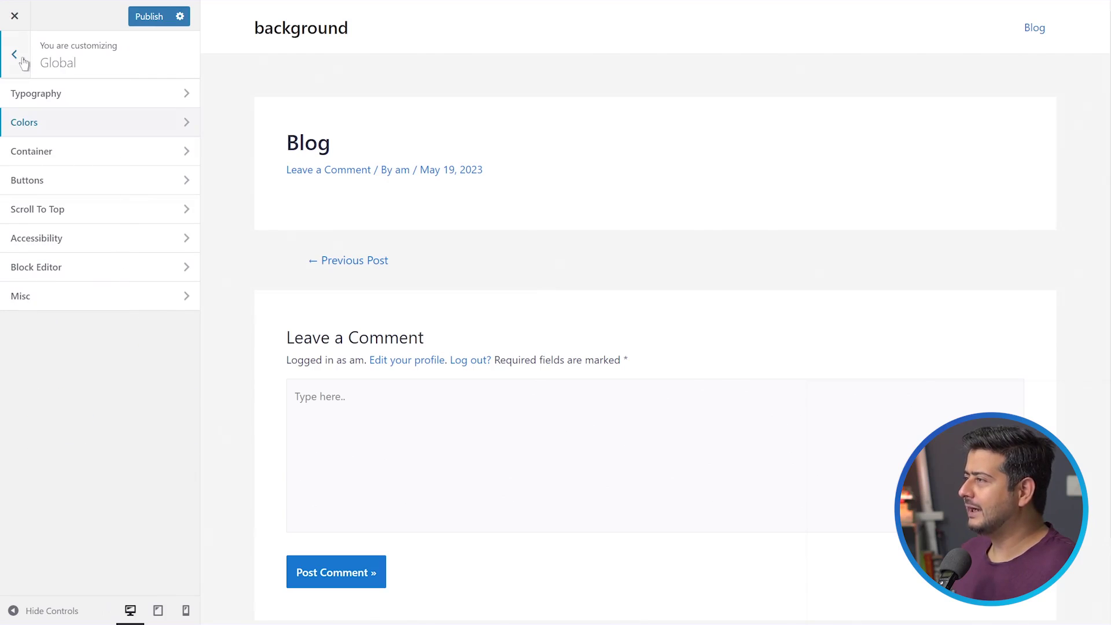
click(21, 58)
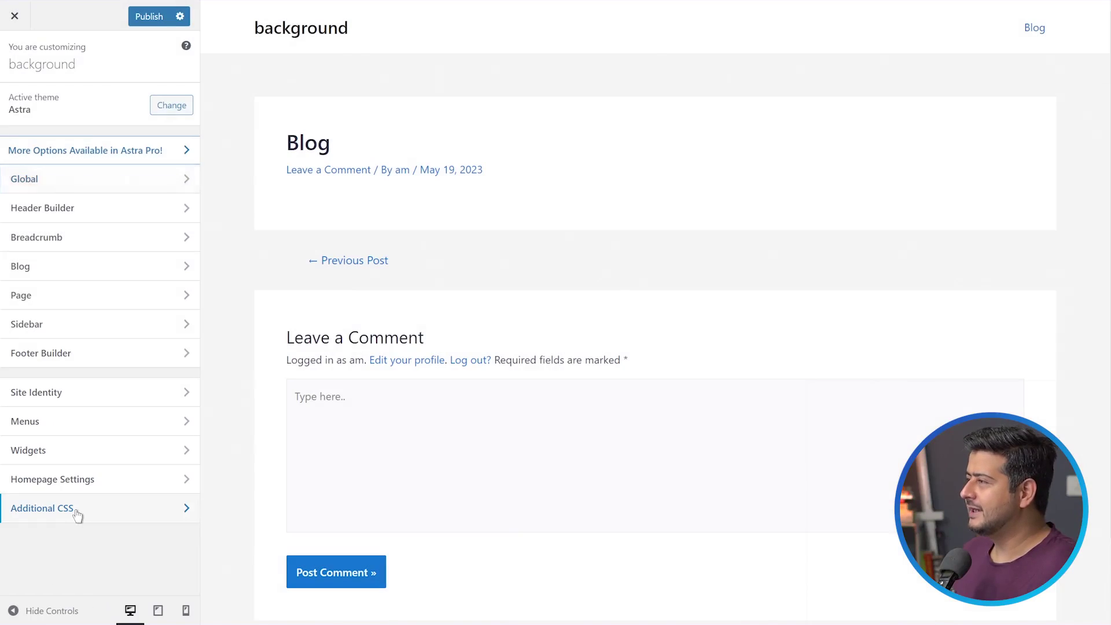
click(78, 511)
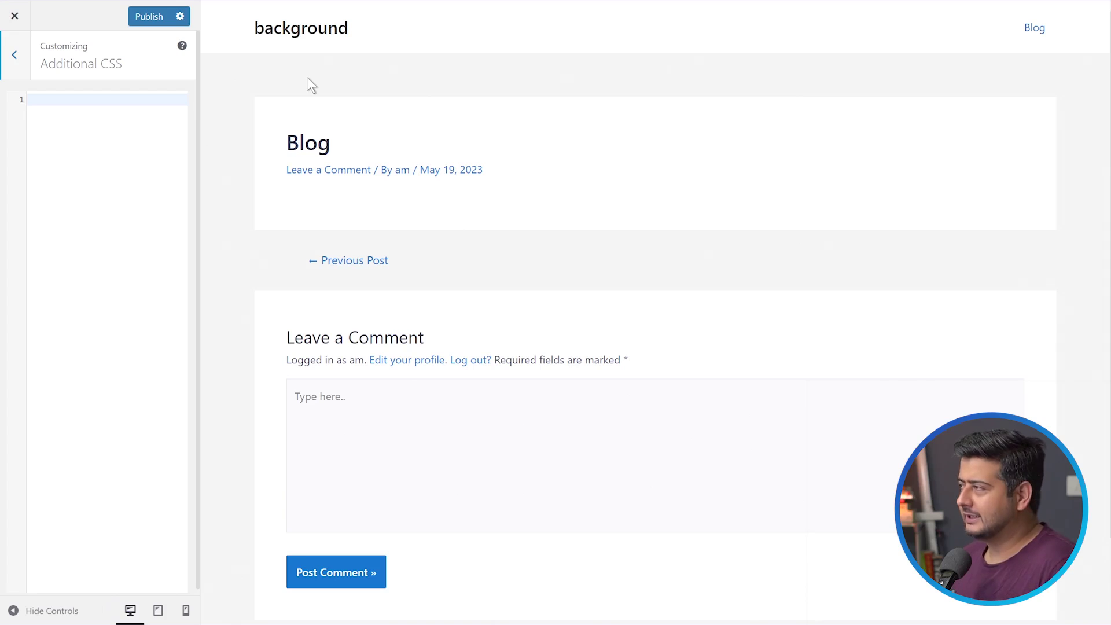
- Inspect the blog preview's grey background area in the browser's developer tools to identify its element and class
right_click(619, 248)
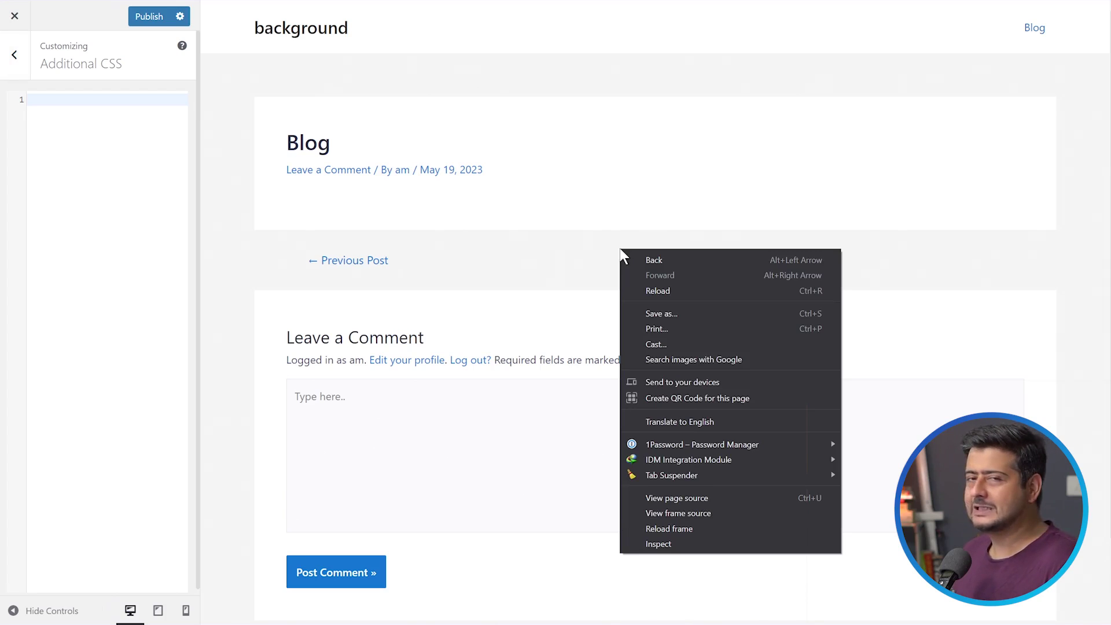
click(551, 254)
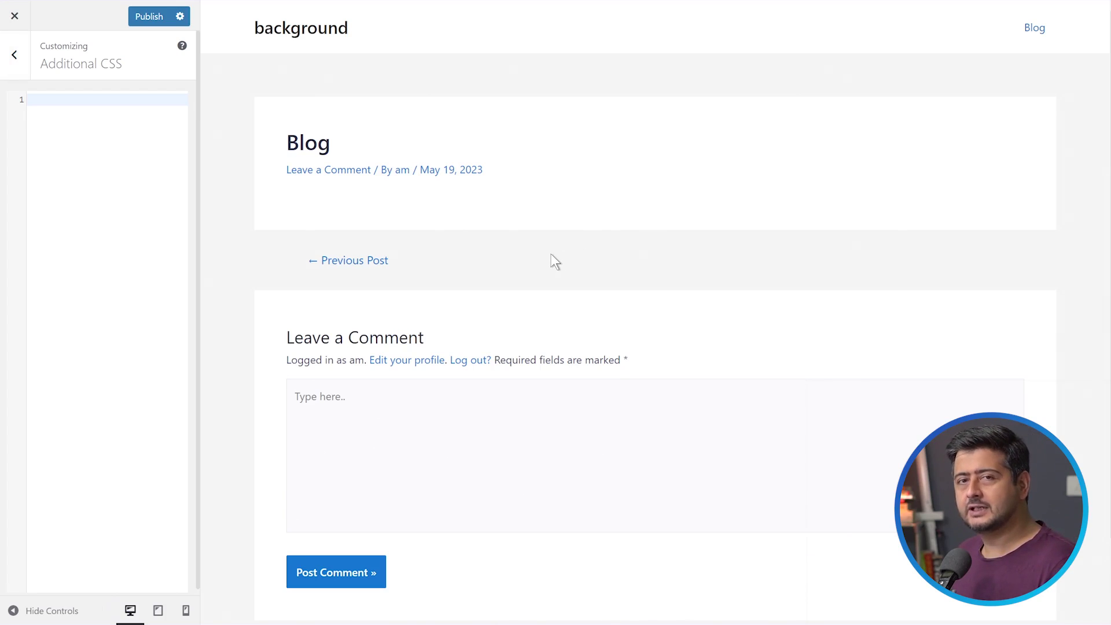
right_click(559, 240)
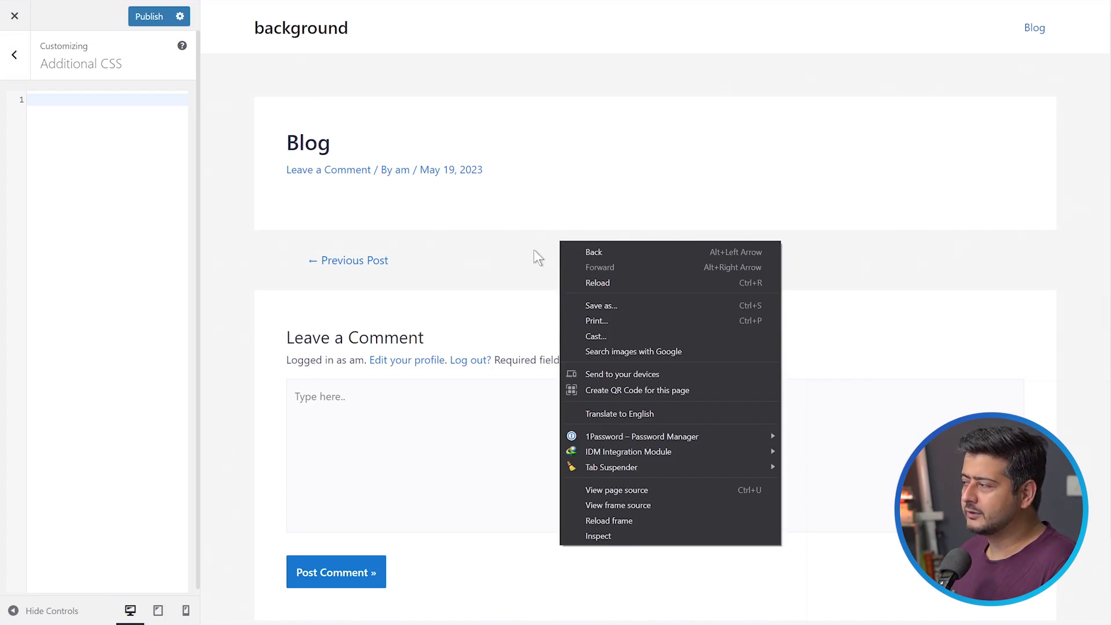
click(590, 530)
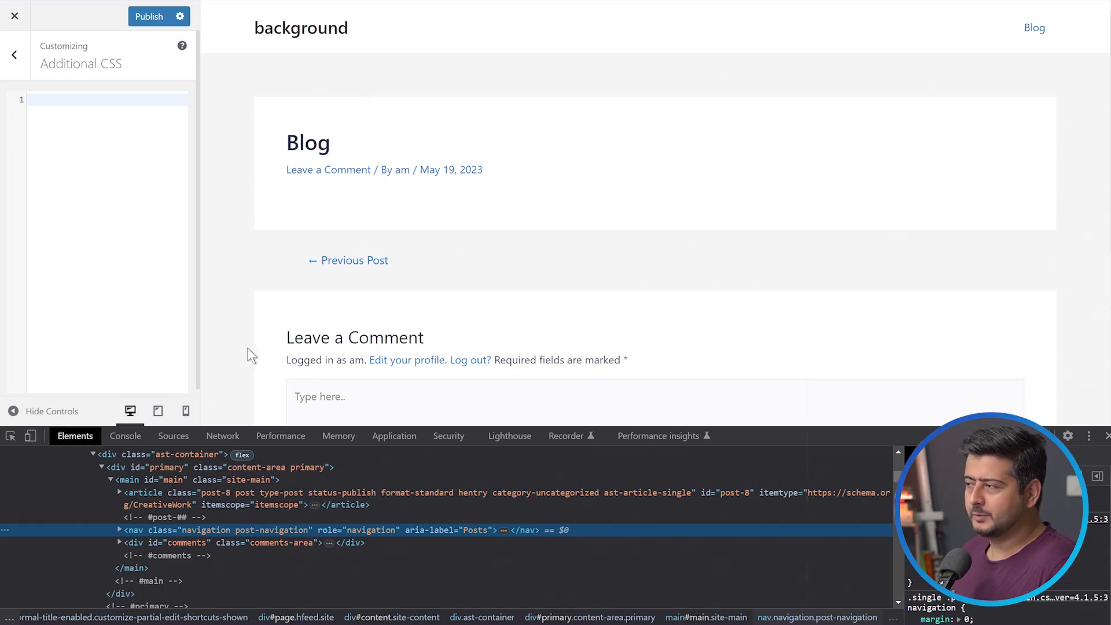
click(11, 436)
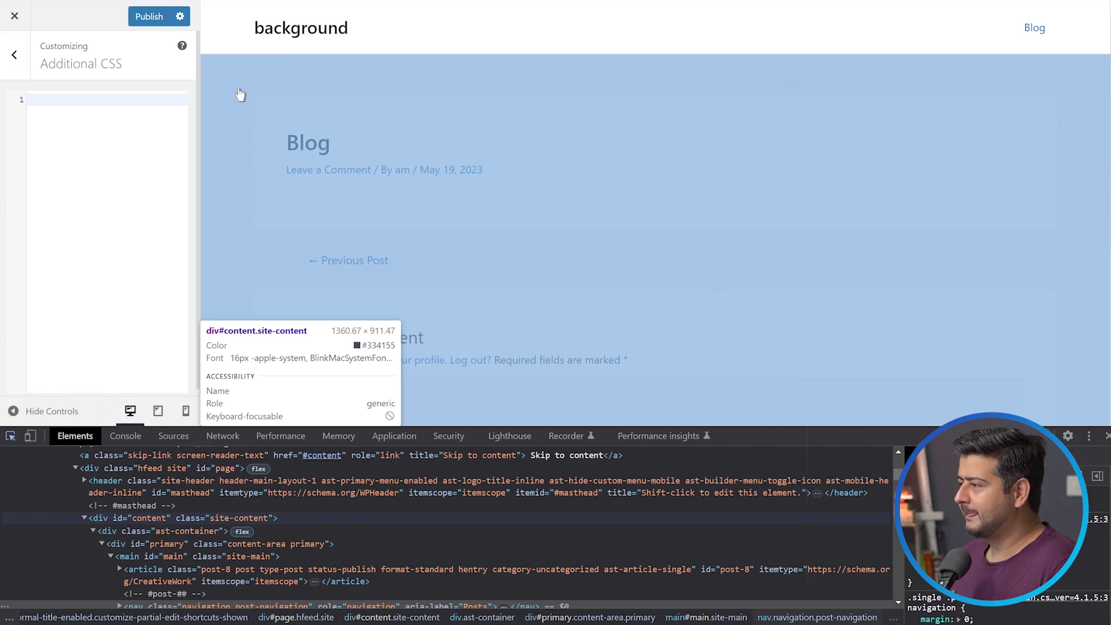
click(238, 94)
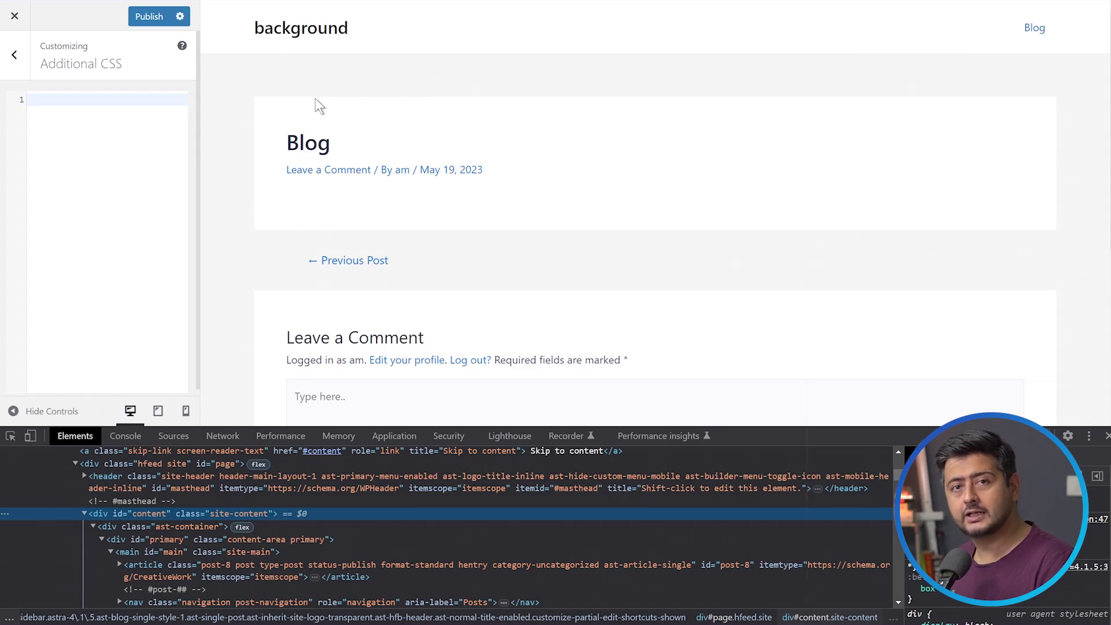
- Start an Additional CSS rule that targets the .site-content class, with an empty line between its braces
click(92, 100)
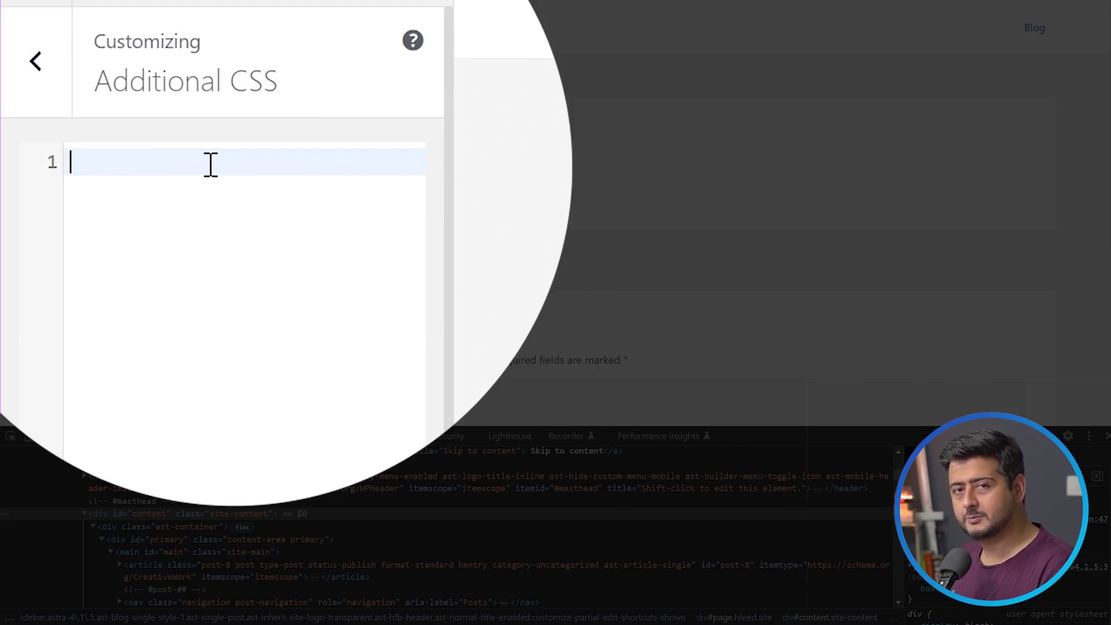
text(.)
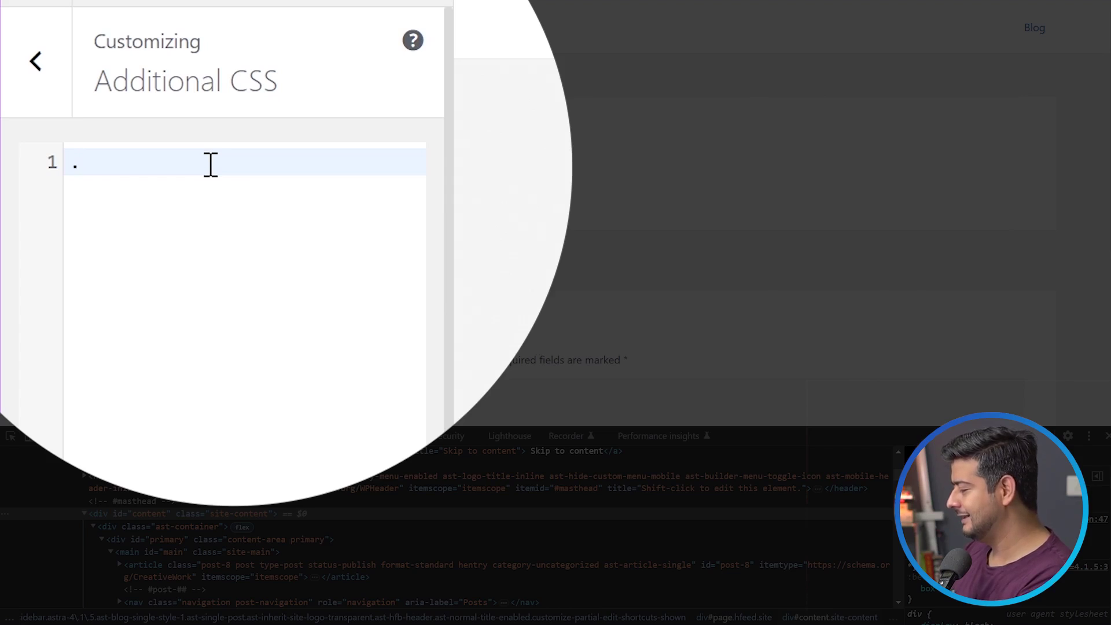
text(site-content )
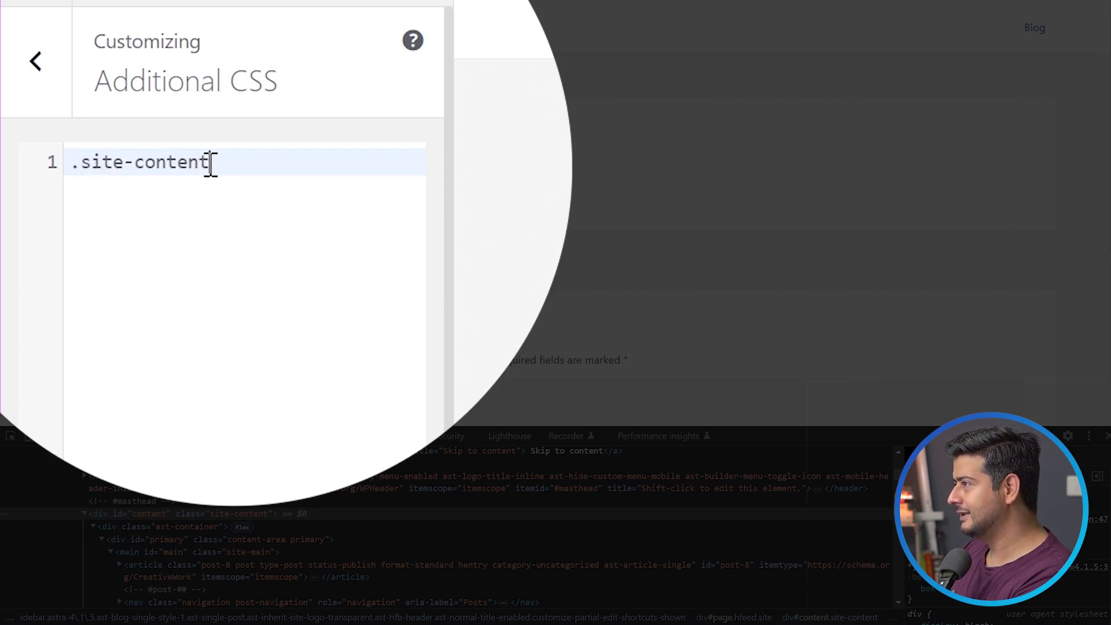
text({)
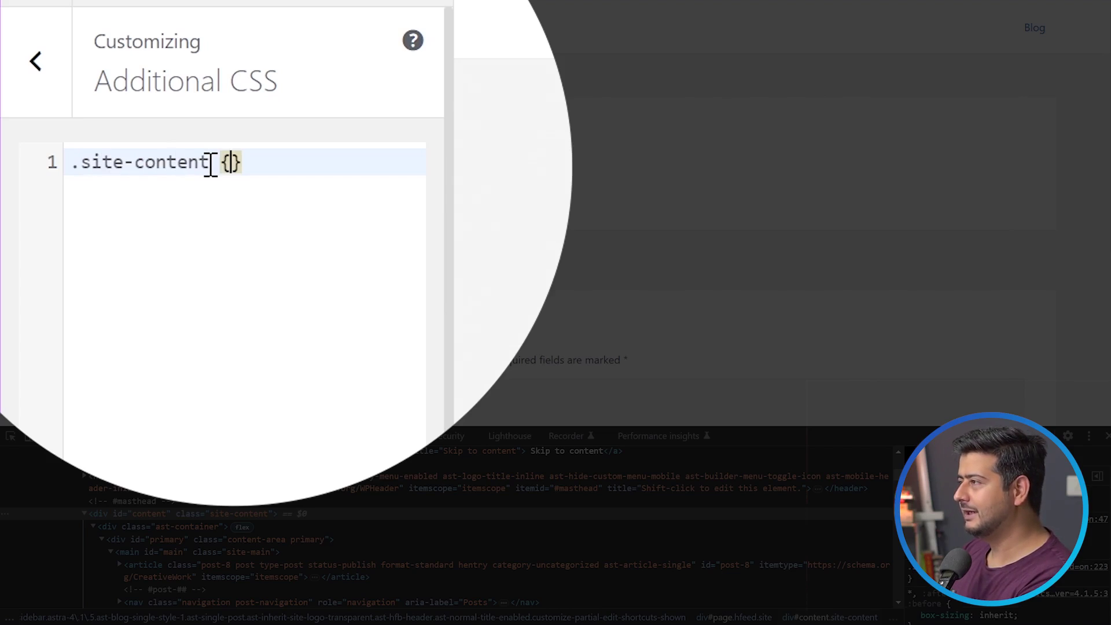
key(Return)
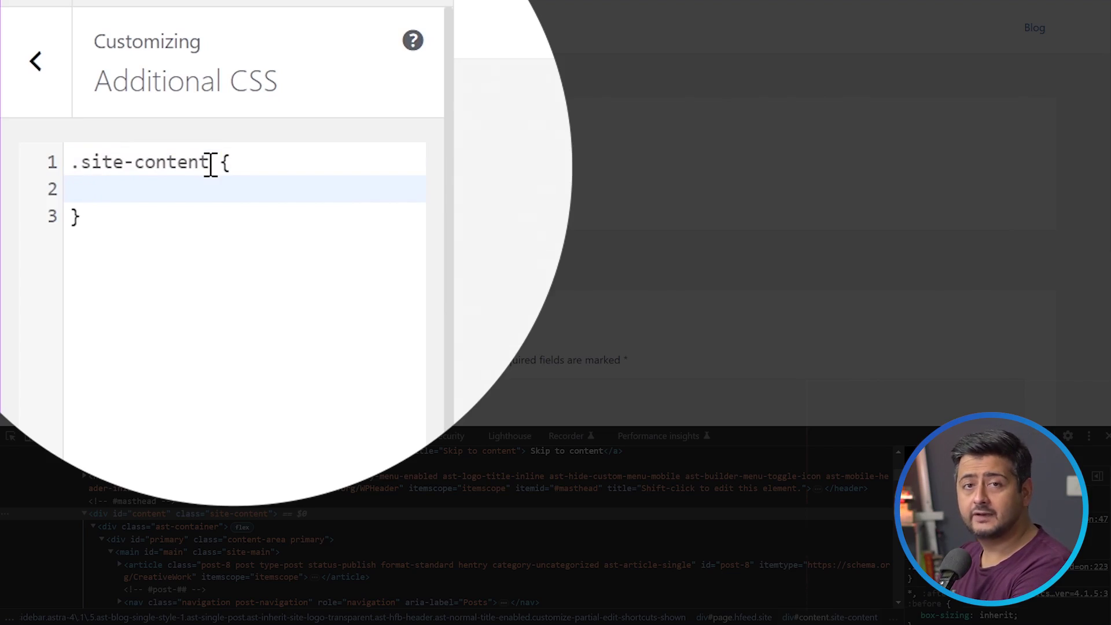
- Add the declaration background-color: powderblue; to the .site-content rule
text(bac)
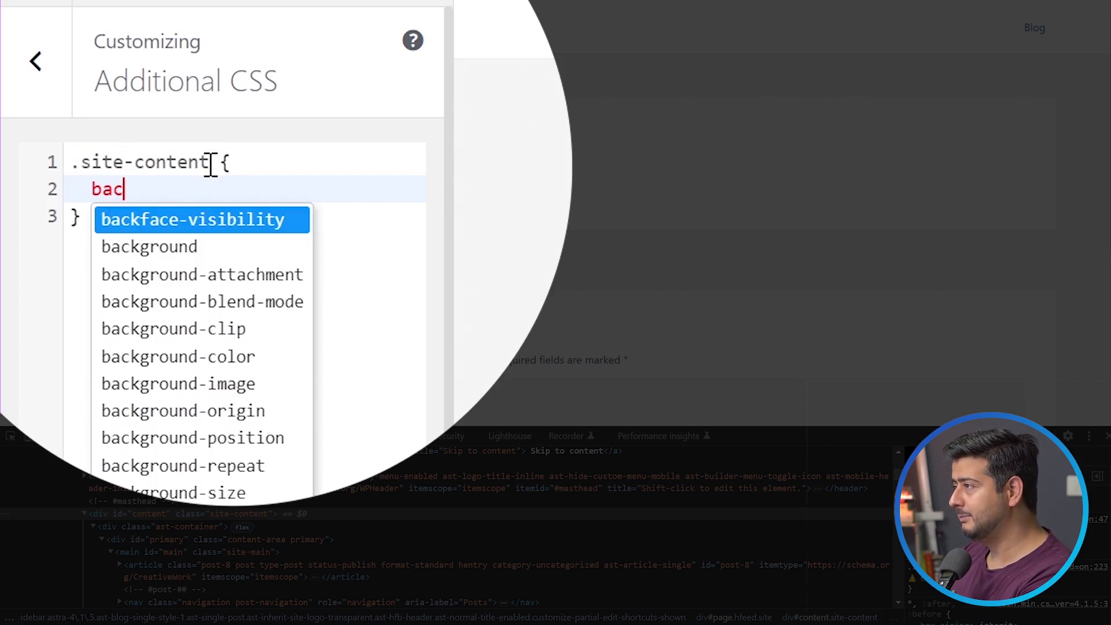
text(kground-col)
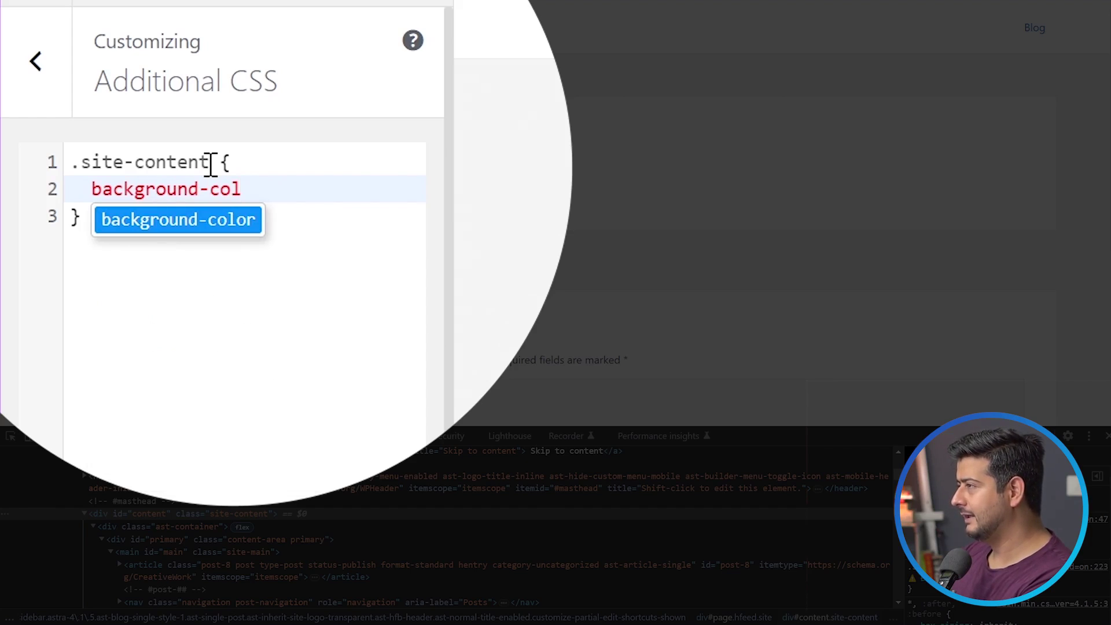
key(Return)
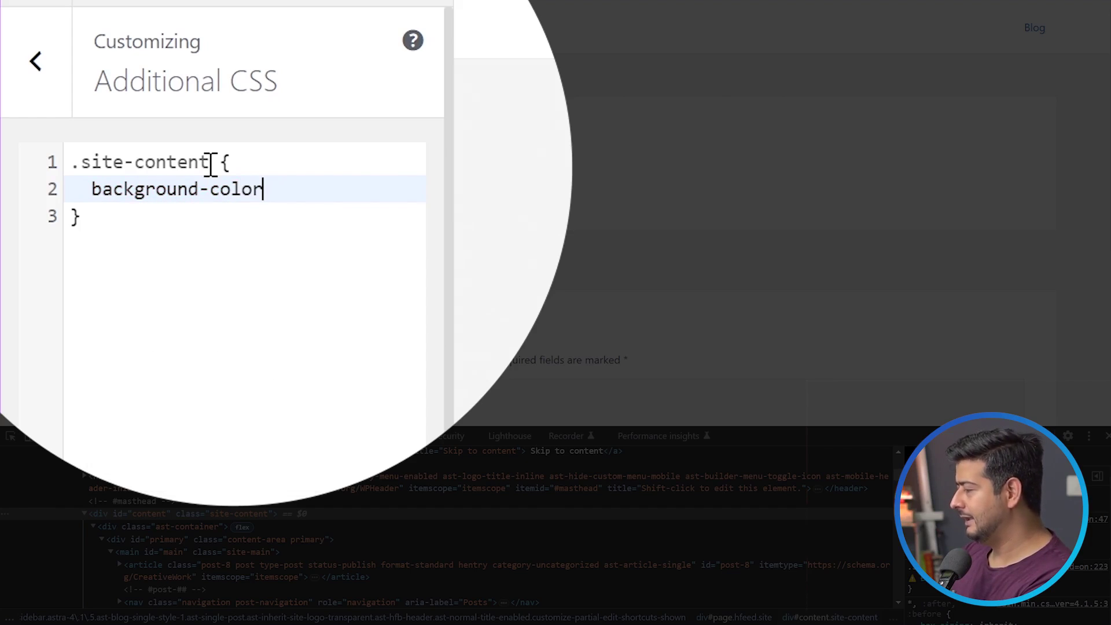
text(:)
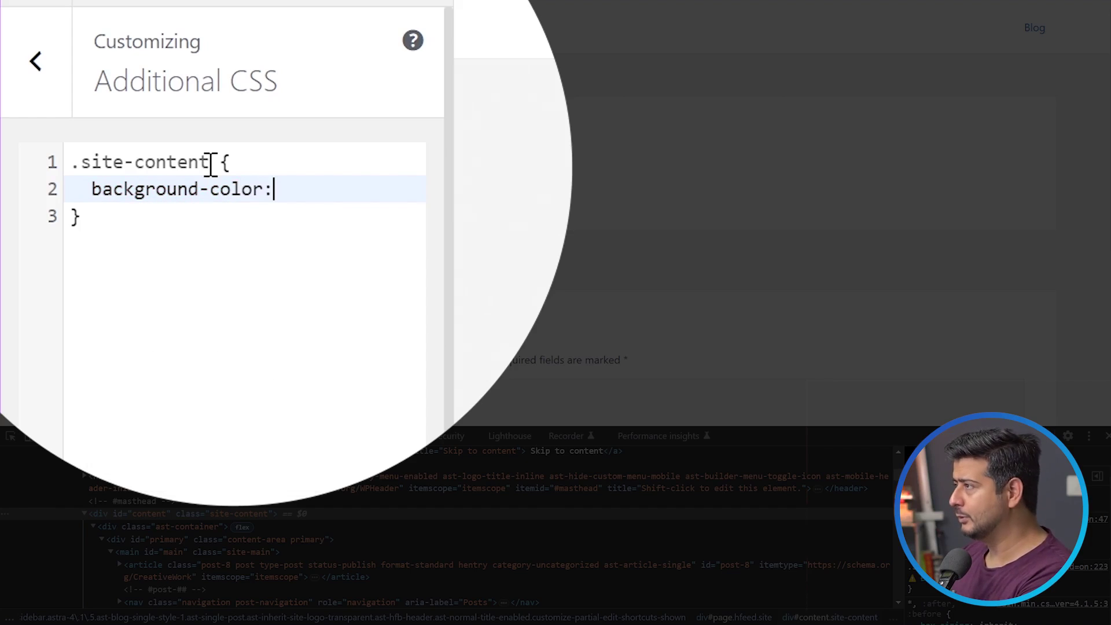
text(pow)
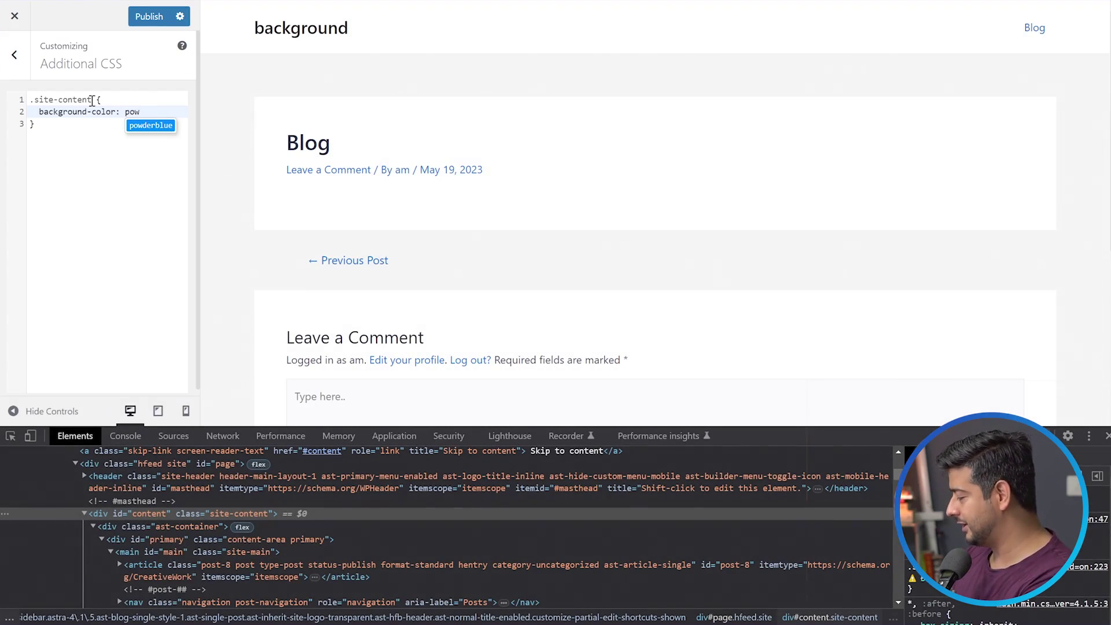
key(Return)
text(;)
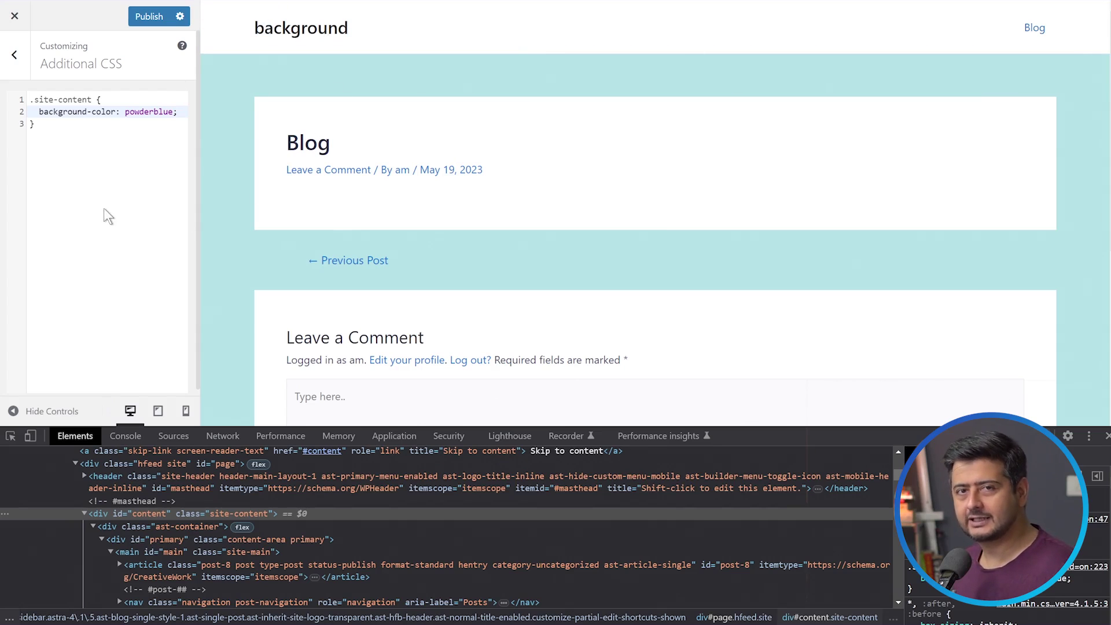
drag(79, 142, 26, 107)
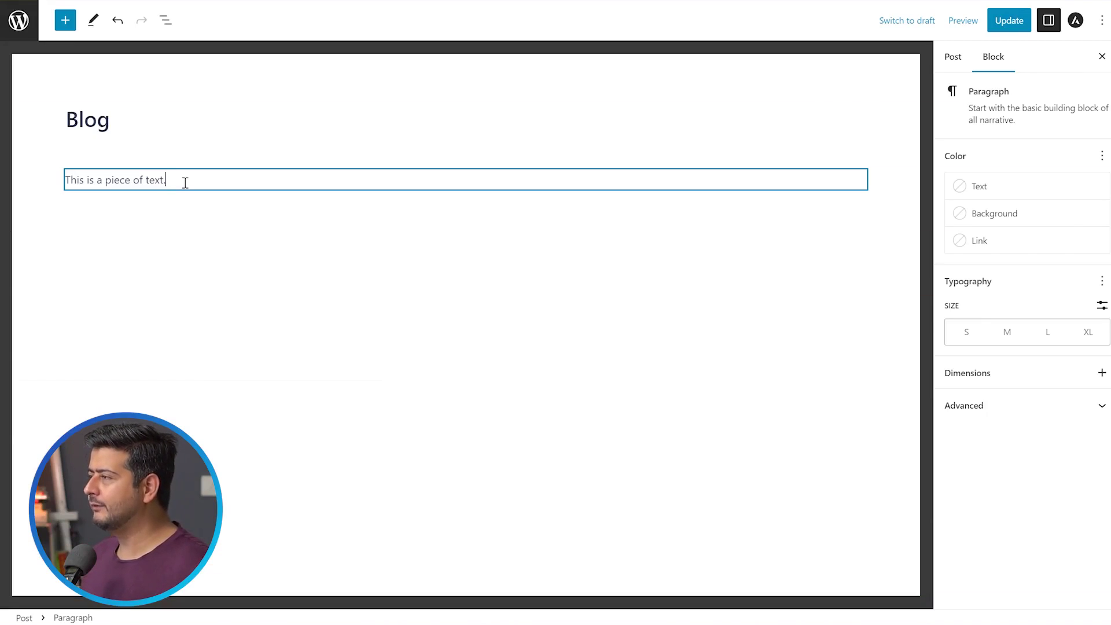
- In the Blog post's block editor, give the paragraph a Theme Color 2 (#045CB4) background and white Theme Color 6 text
mouse_move(200, 171)
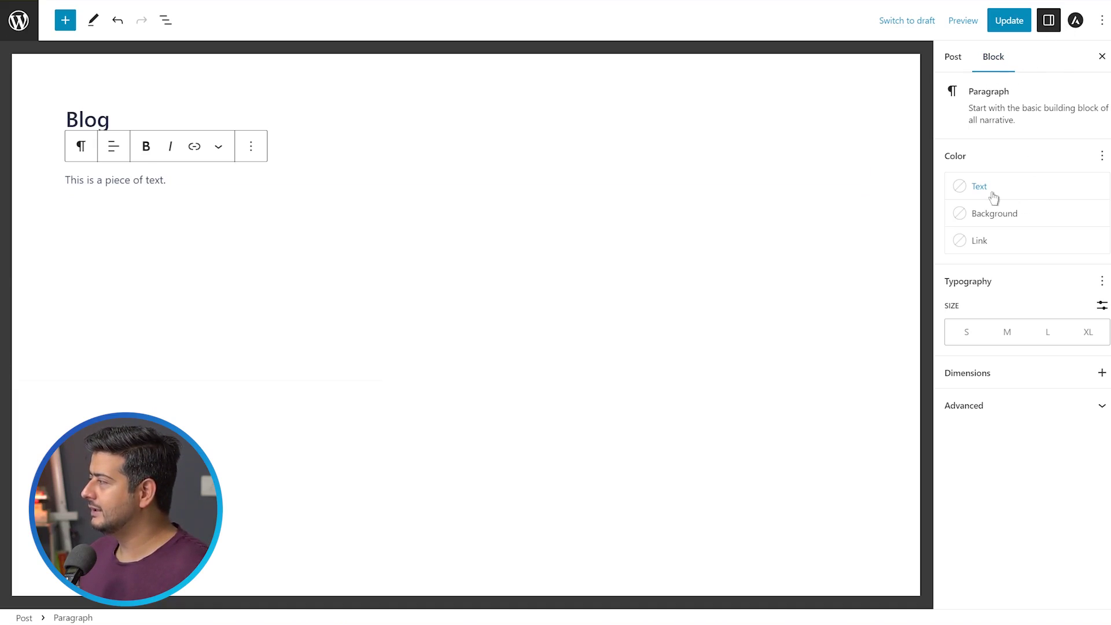
click(1007, 227)
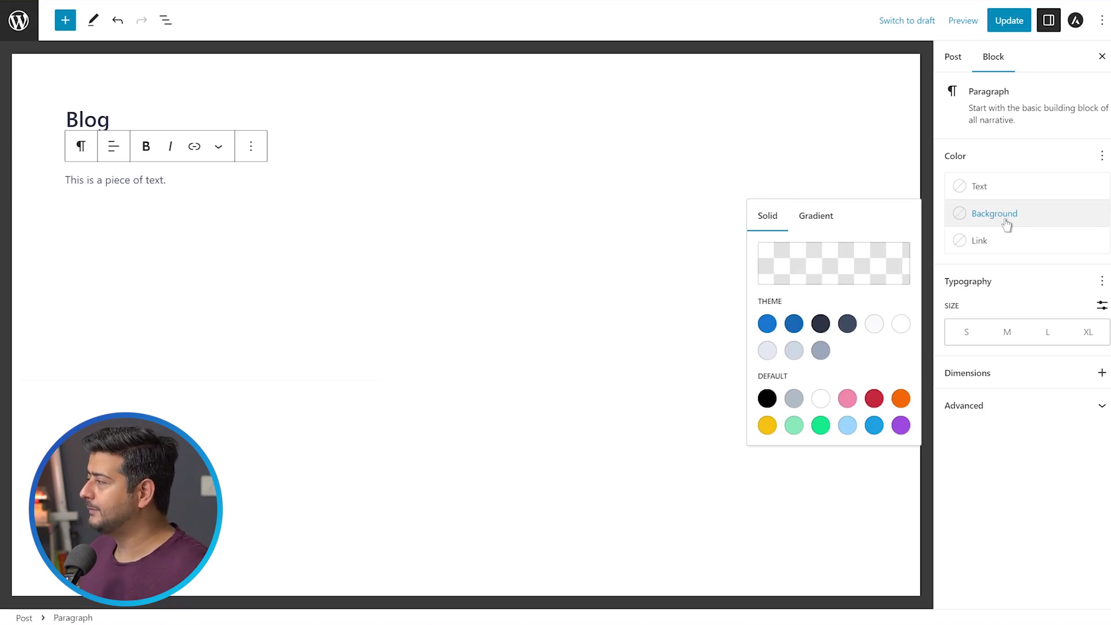
click(794, 324)
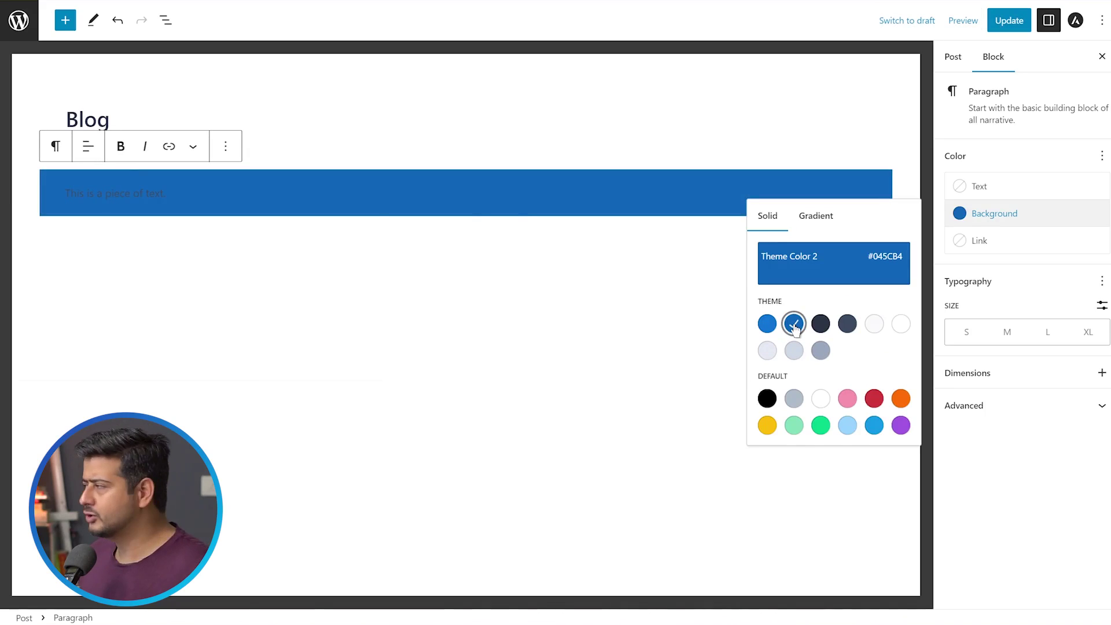
click(995, 191)
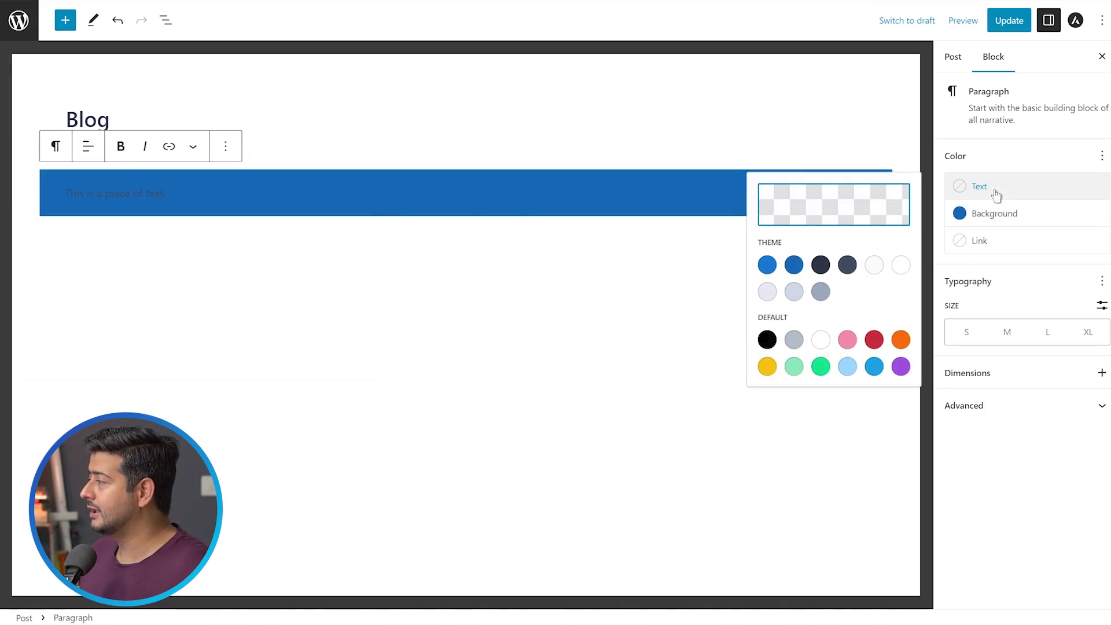
click(900, 264)
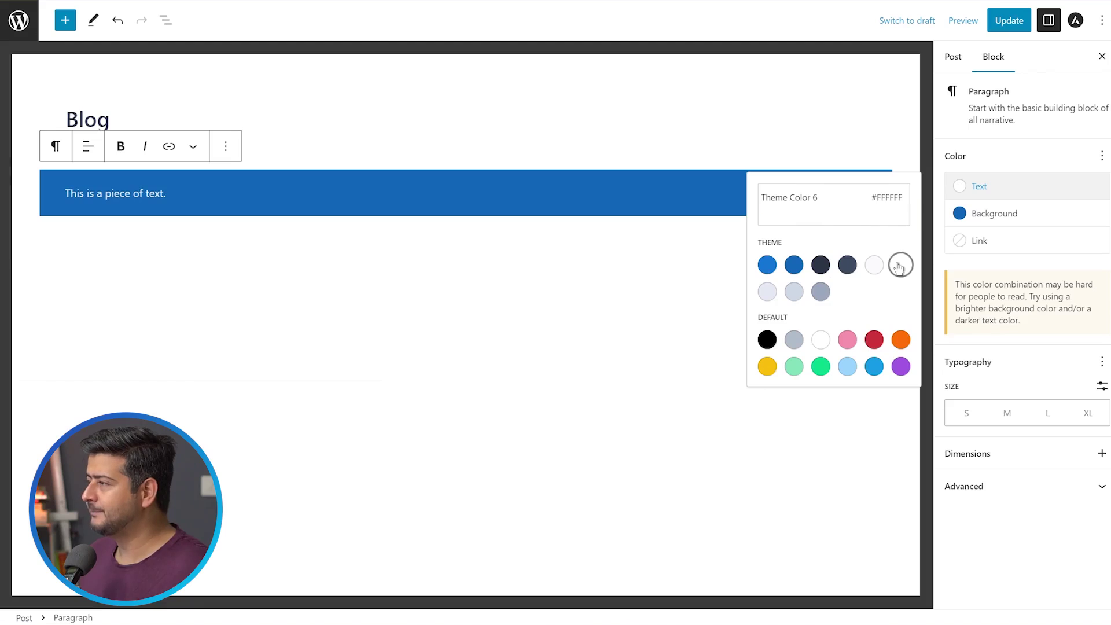
click(449, 299)
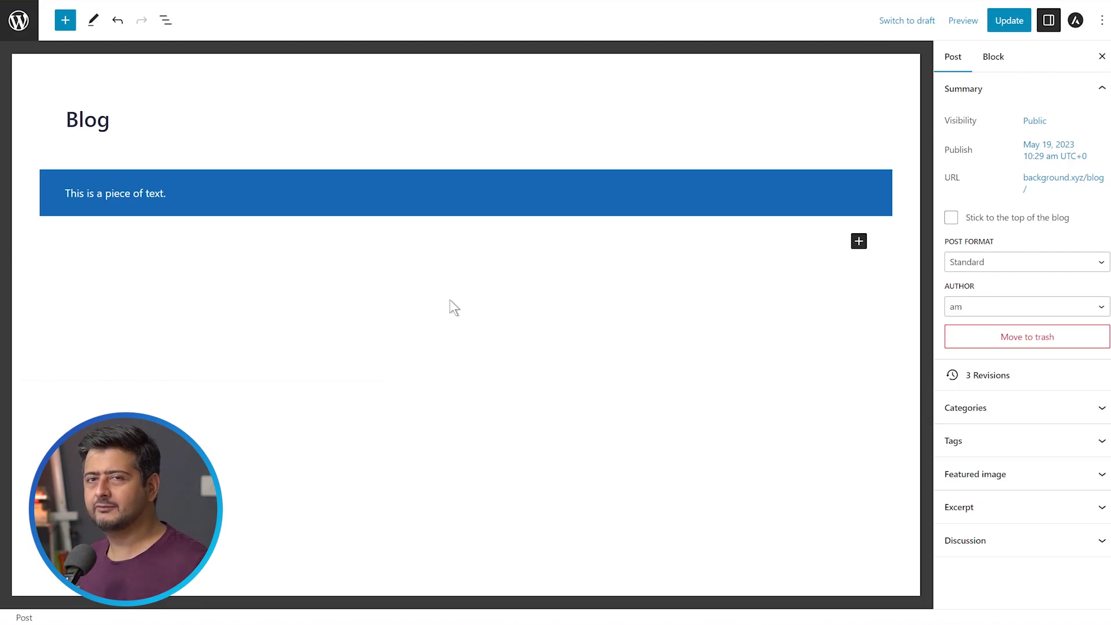
- Duplicate the blue paragraph block four times to make five identical paragraphs
click(262, 196)
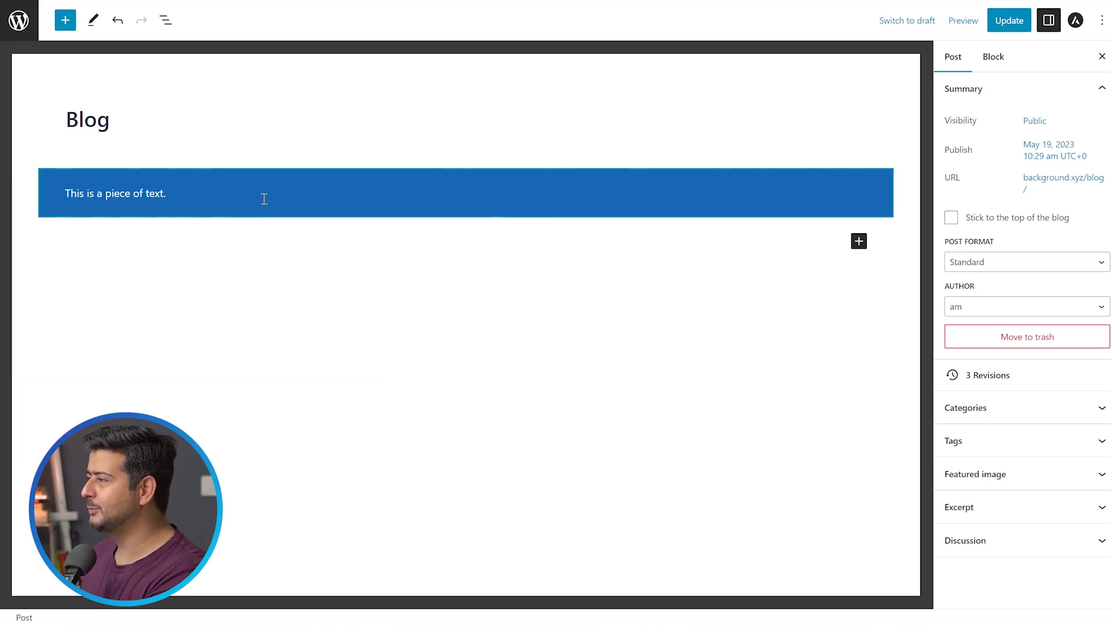
key(ctrl+shift+d)
key(ctrl+shift+d)
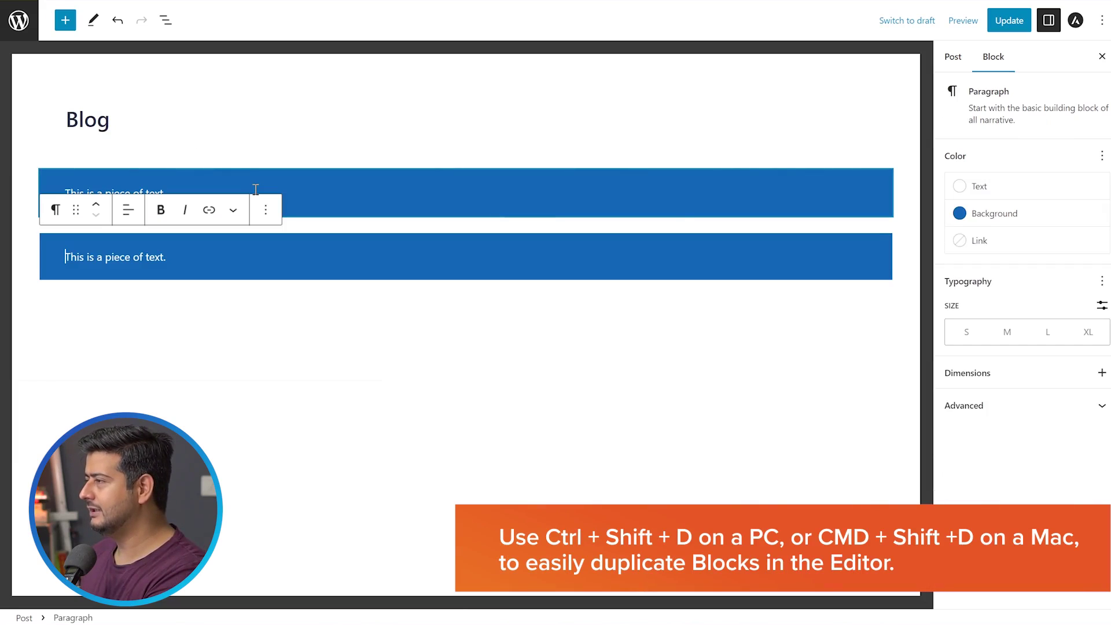
key(ctrl+shift+d)
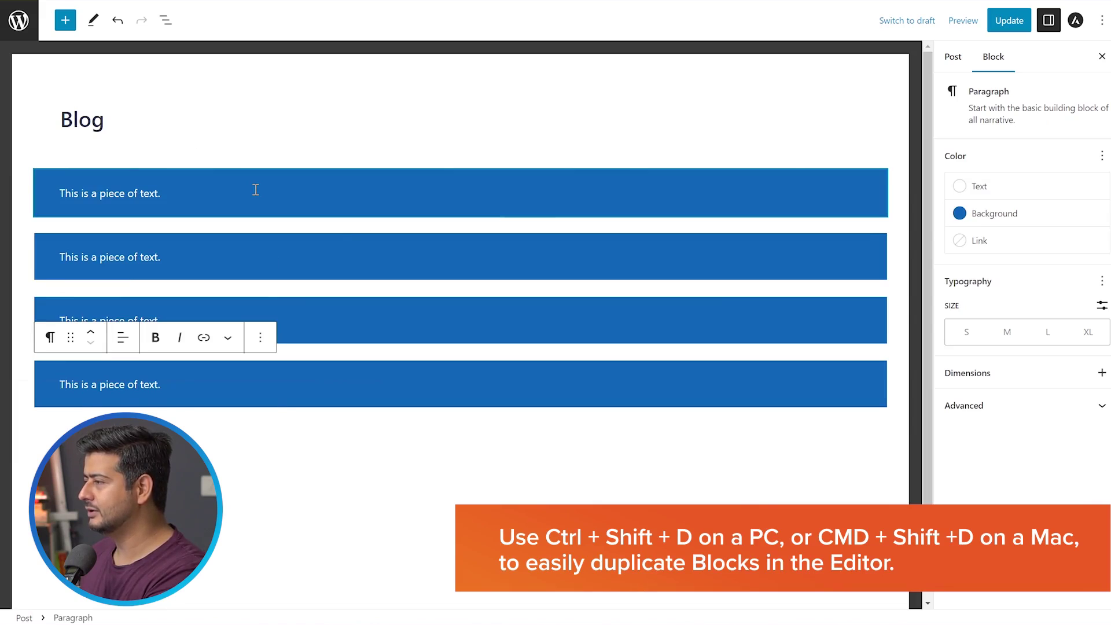
key(ctrl+shift+d)
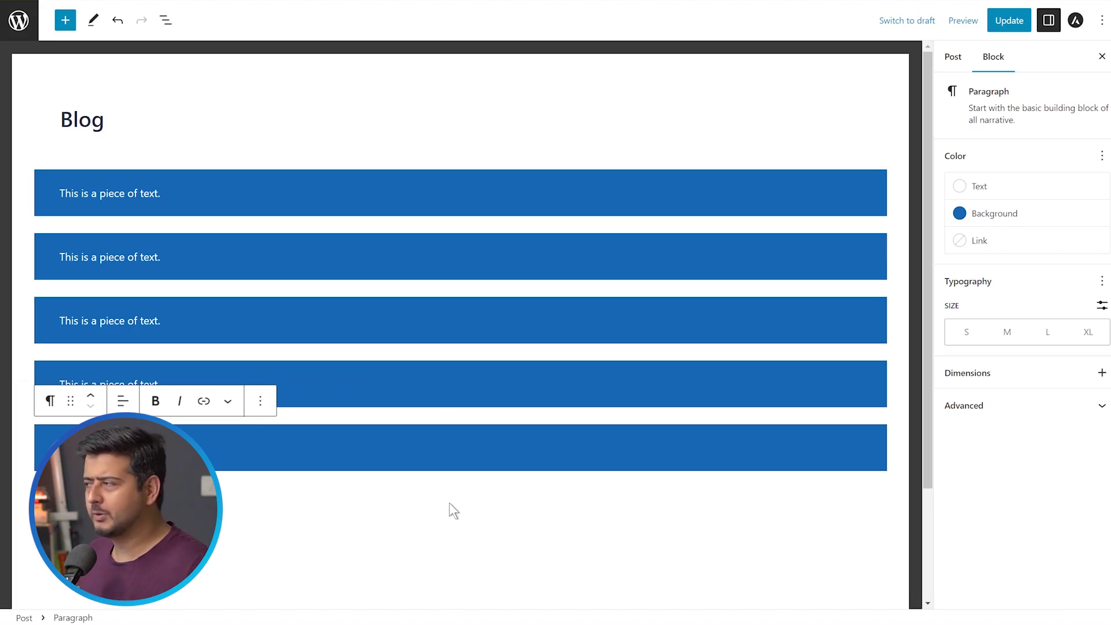
- Select all five paragraph blocks and combine them into one Group block
mouse_move(425, 293)
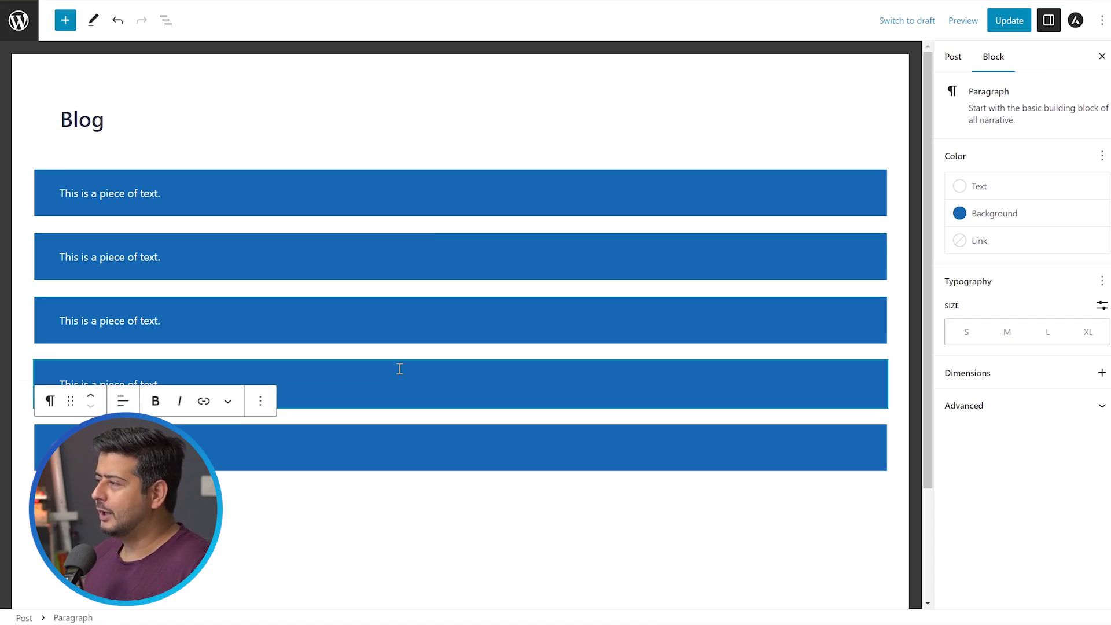
click(215, 539)
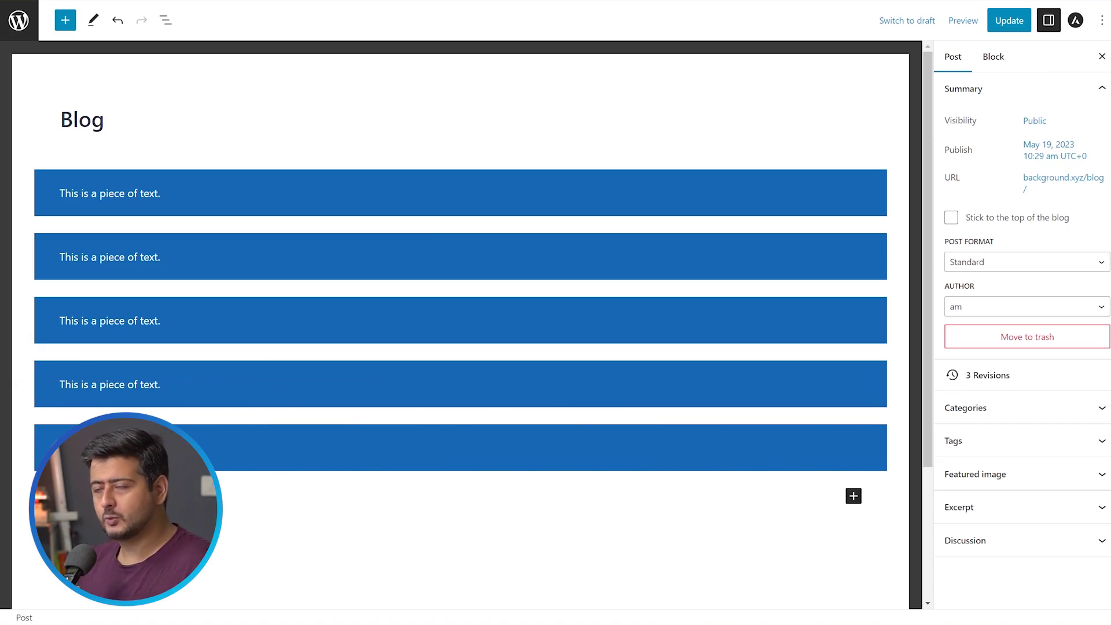
drag(215, 539, 54, 177)
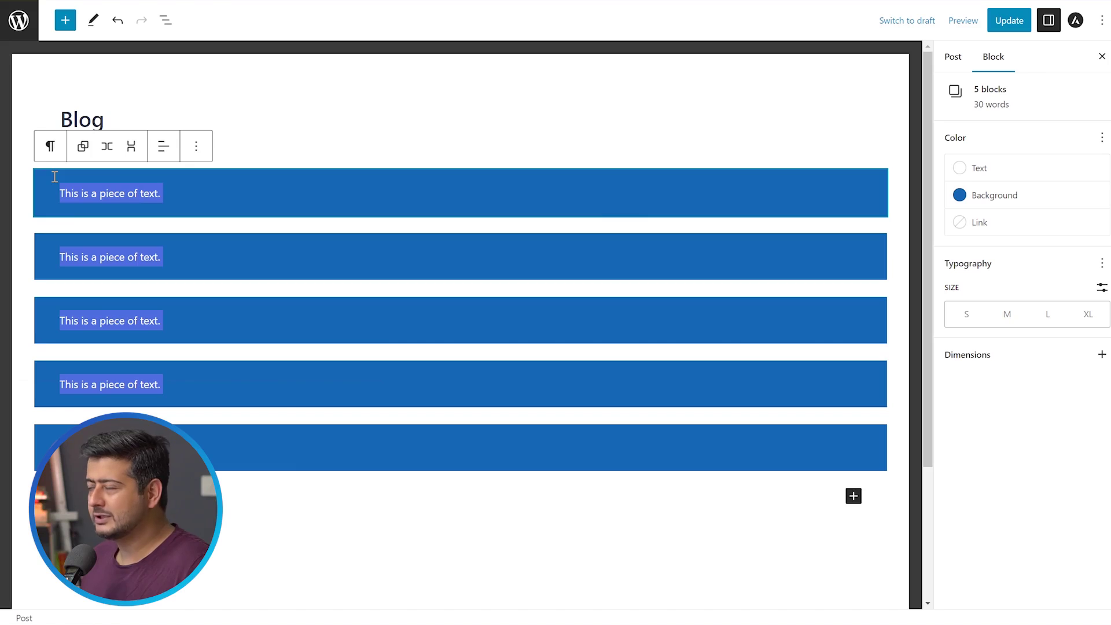
click(197, 149)
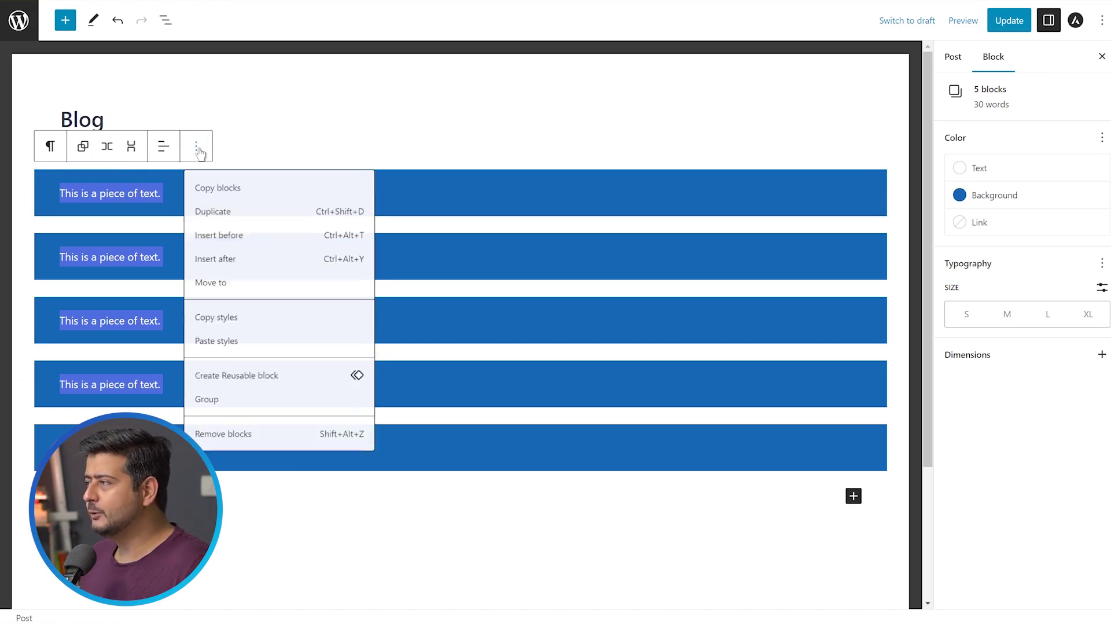
click(253, 405)
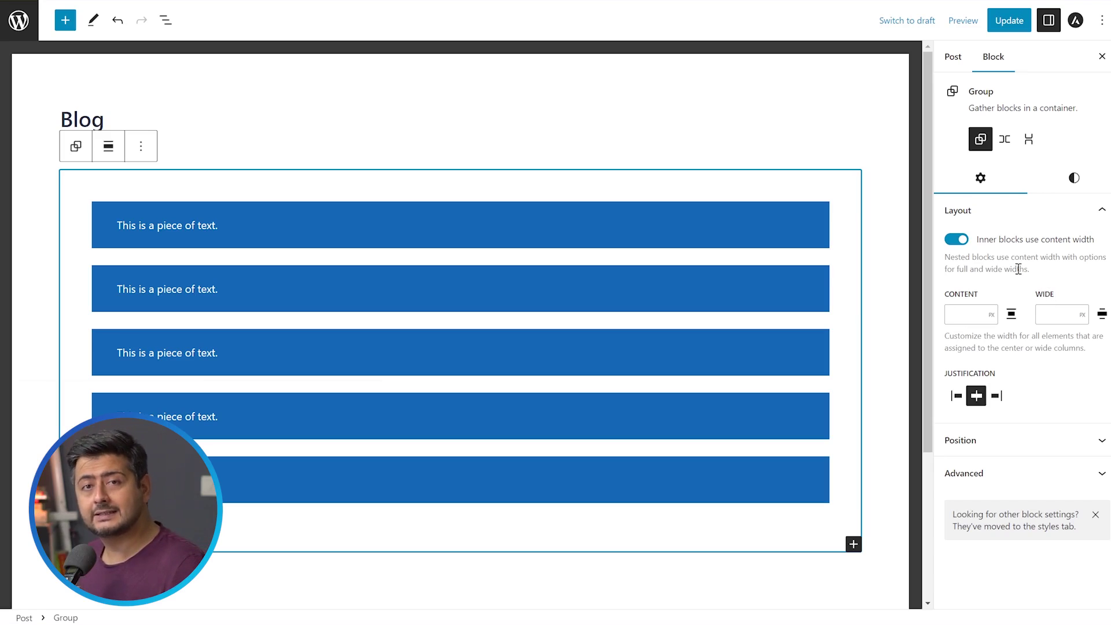
- Set the Group block's background to the solid Theme Color 2 (#045CB4)
click(1072, 178)
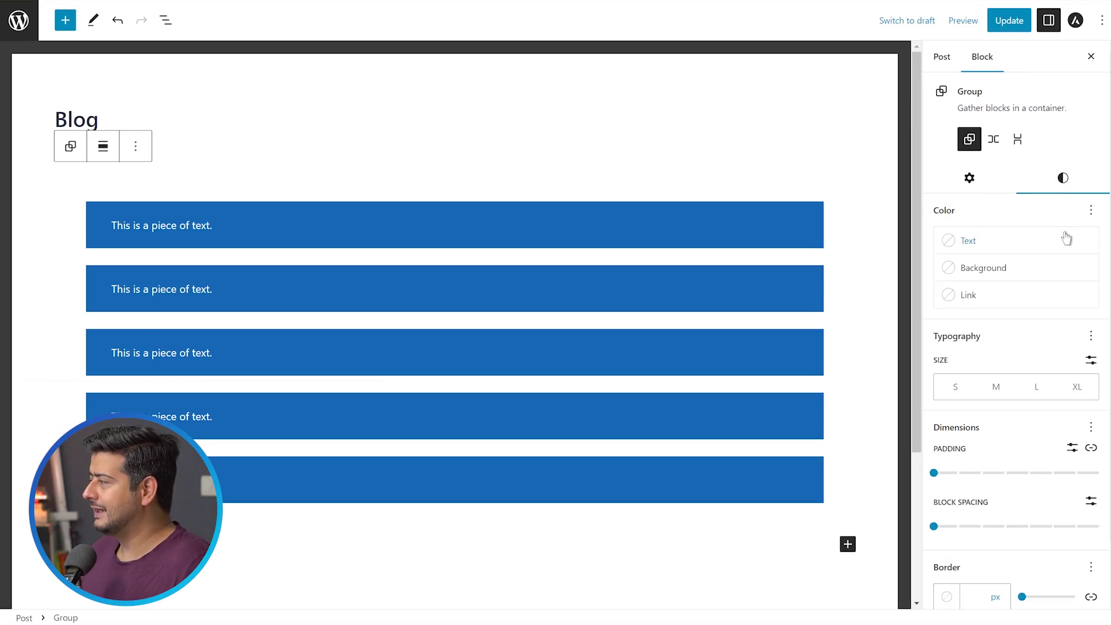
click(988, 269)
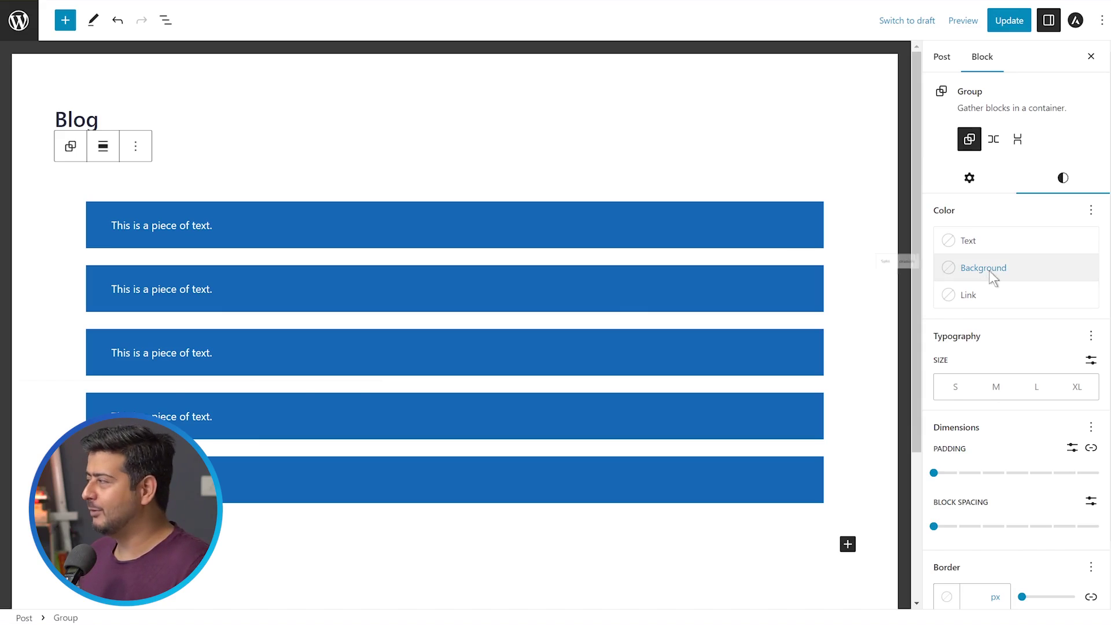
click(779, 382)
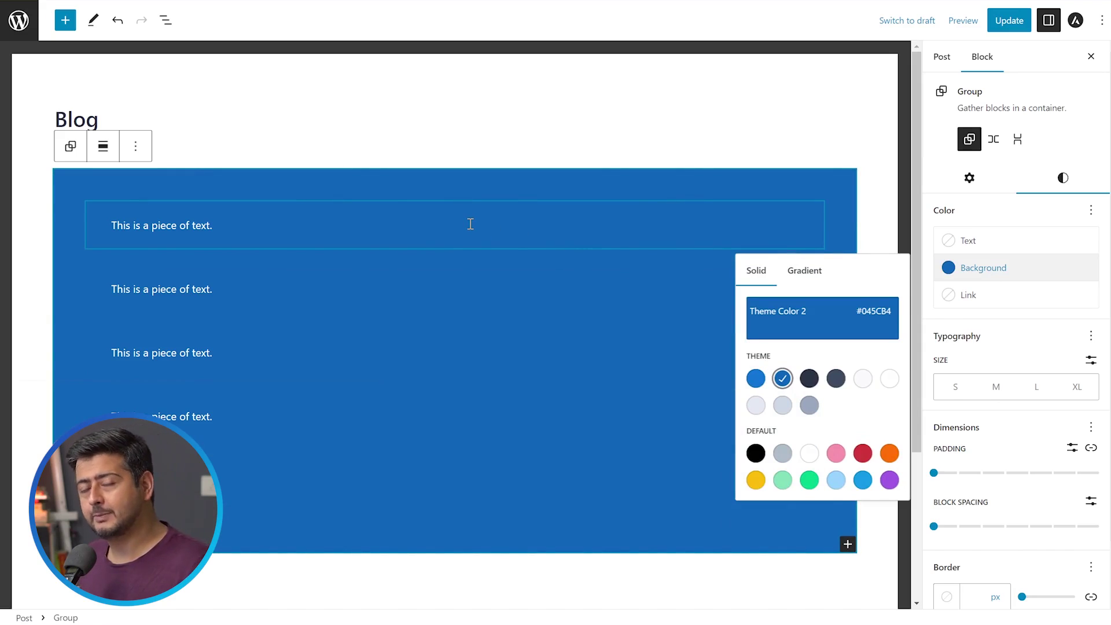
- Show the custom colour picker and hex code for the first paragraph's background colour
click(405, 217)
click(1005, 220)
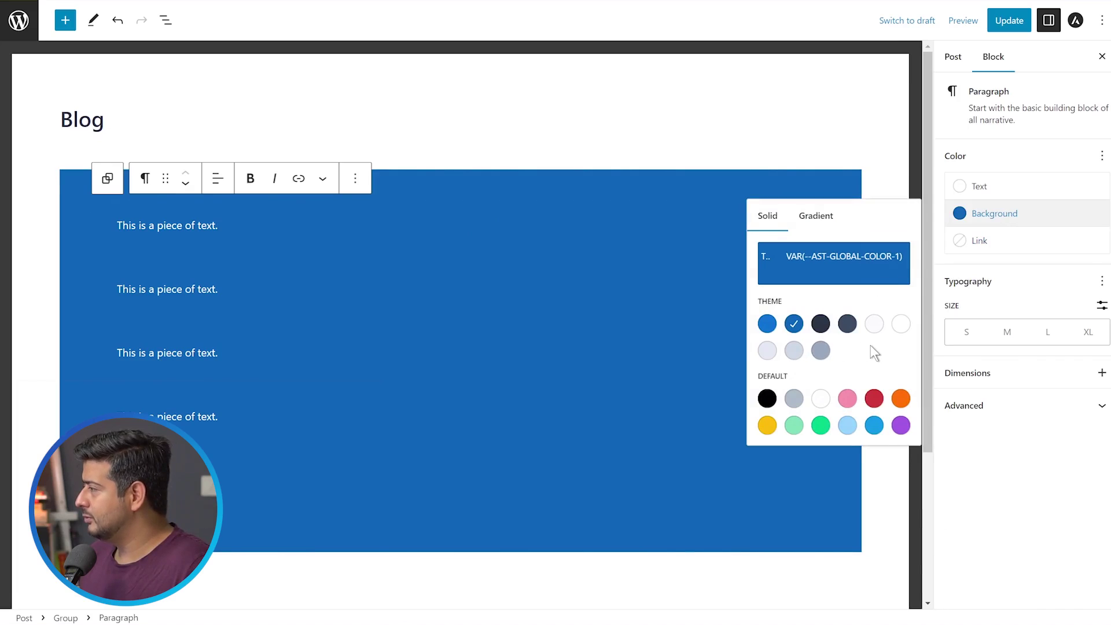
click(842, 257)
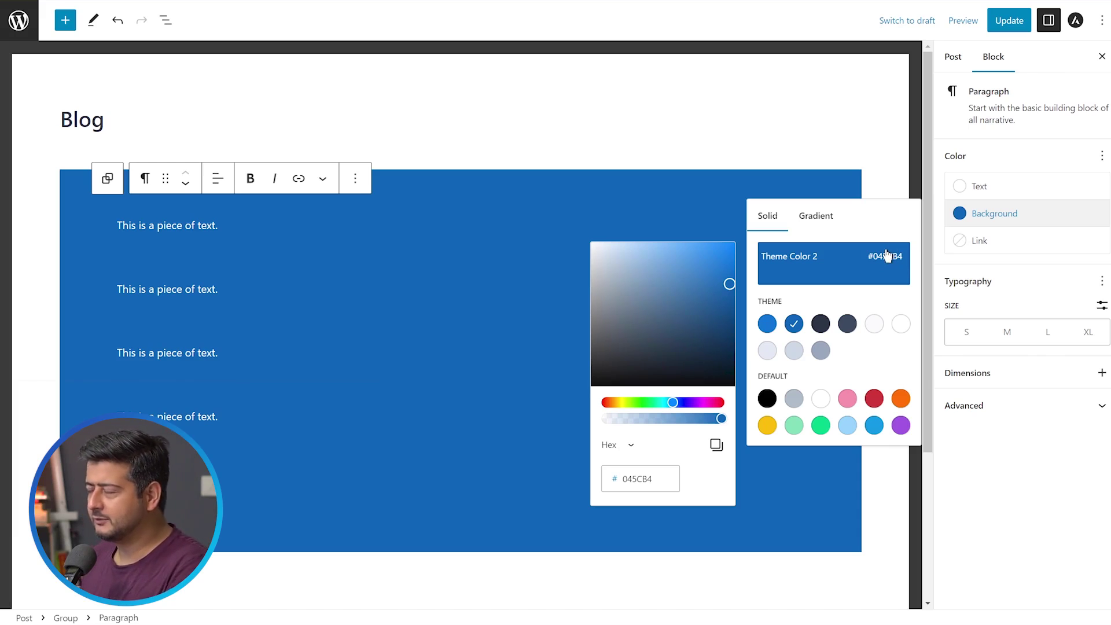
click(1039, 461)
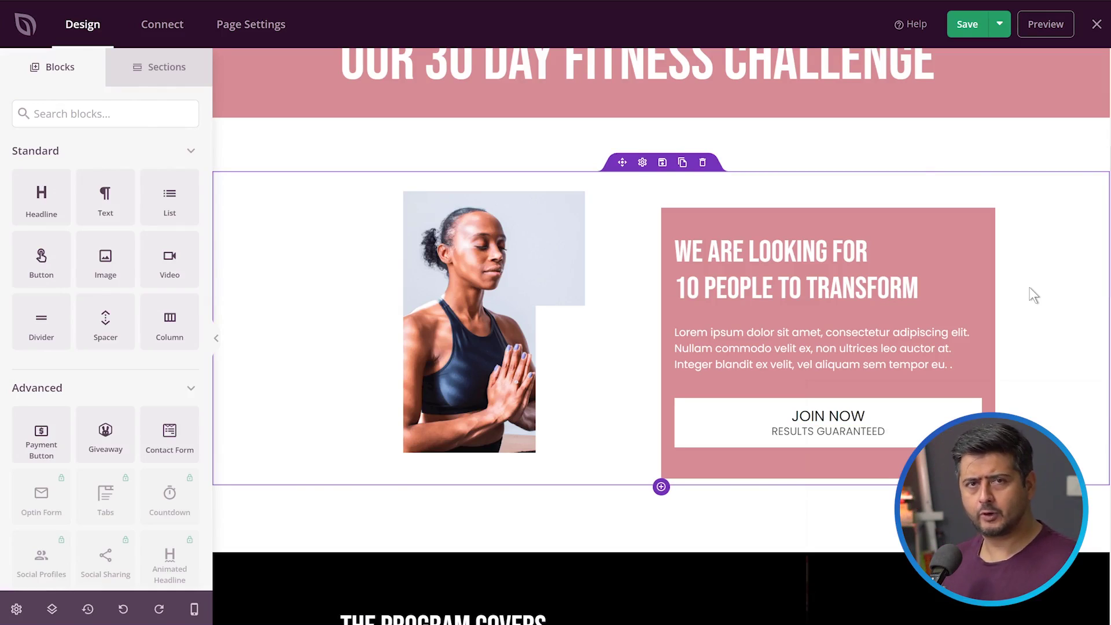
- Switch to the landing page builder and look over the fitness challenge page's hero and call-to-action sections
scroll(867, 255, up, 5)
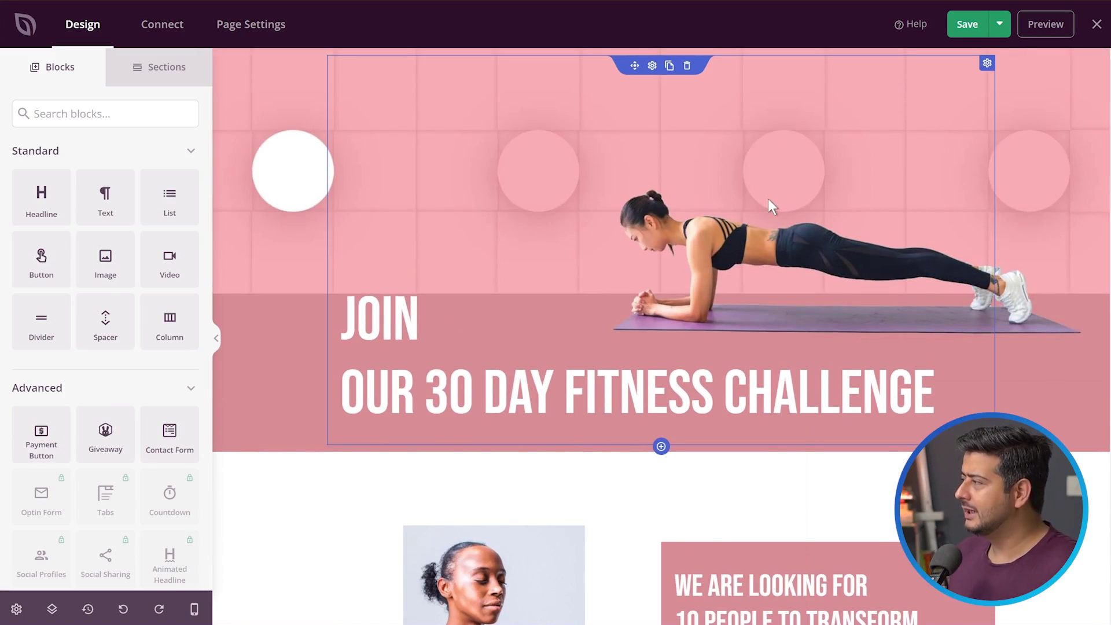
scroll(768, 199, down, 8)
scroll(621, 252, up, 2)
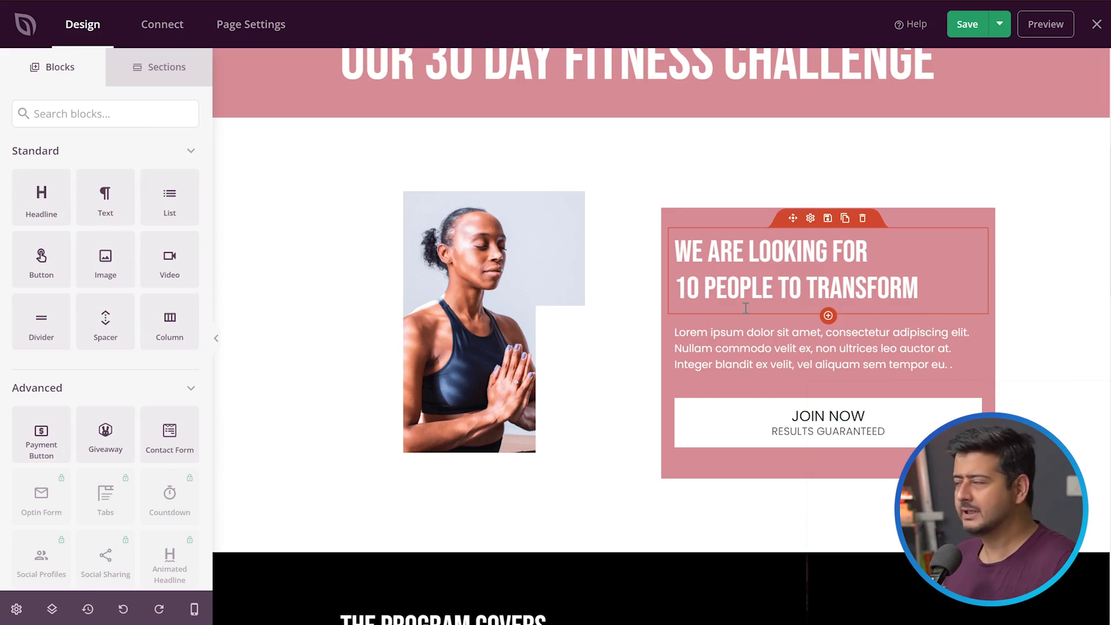
- Show the page's layer structure and select the section containing the woman's photo and the call-to-action box
click(755, 270)
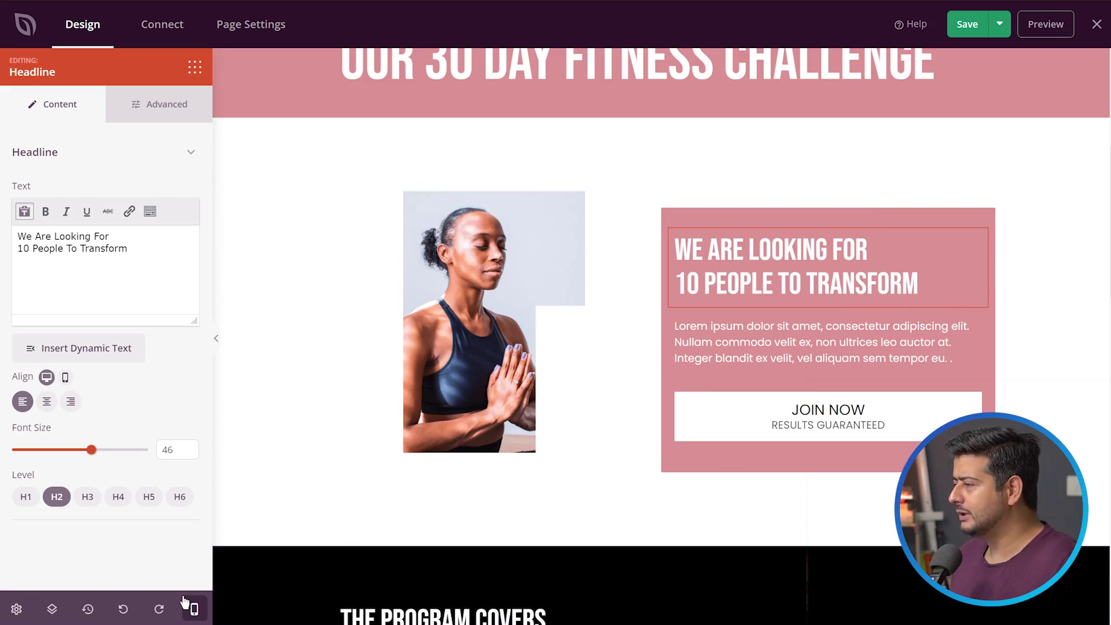
click(52, 609)
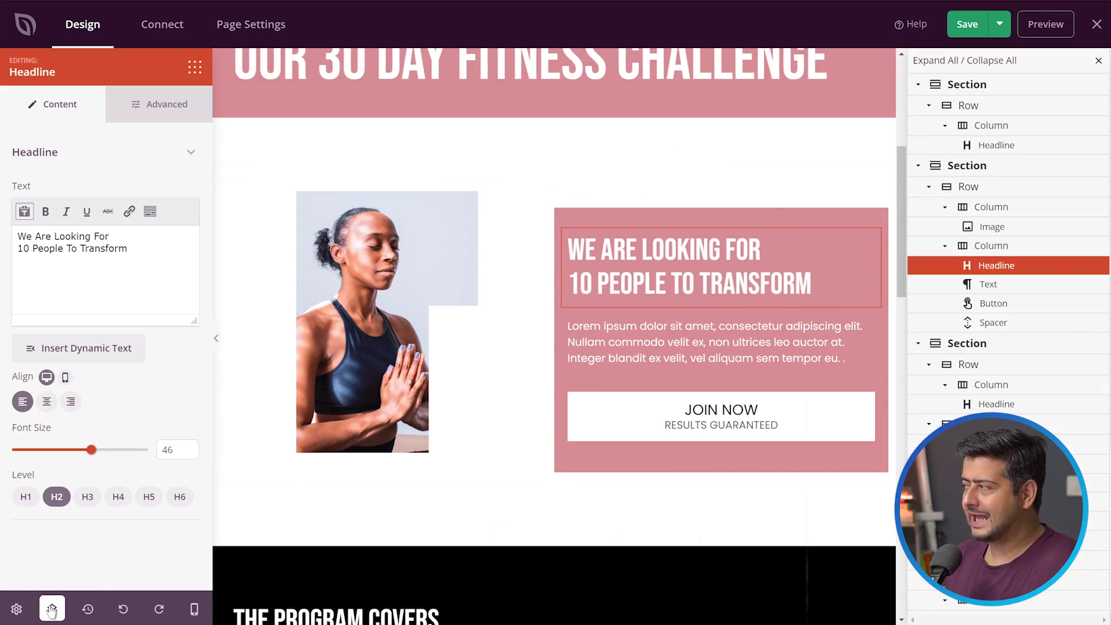
mouse_move(1000, 266)
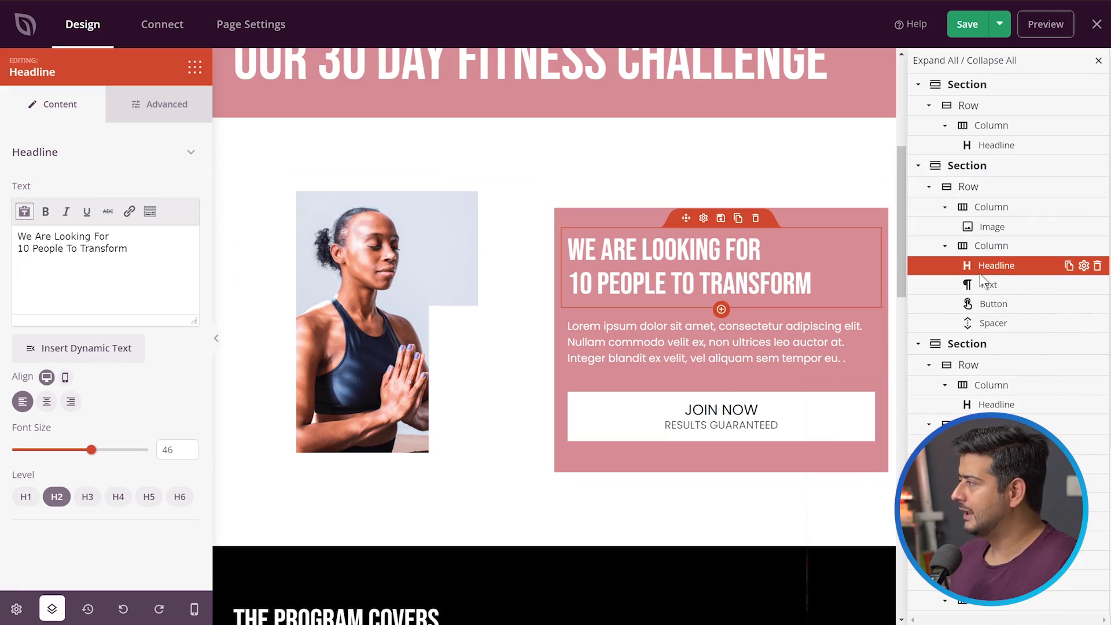
click(986, 165)
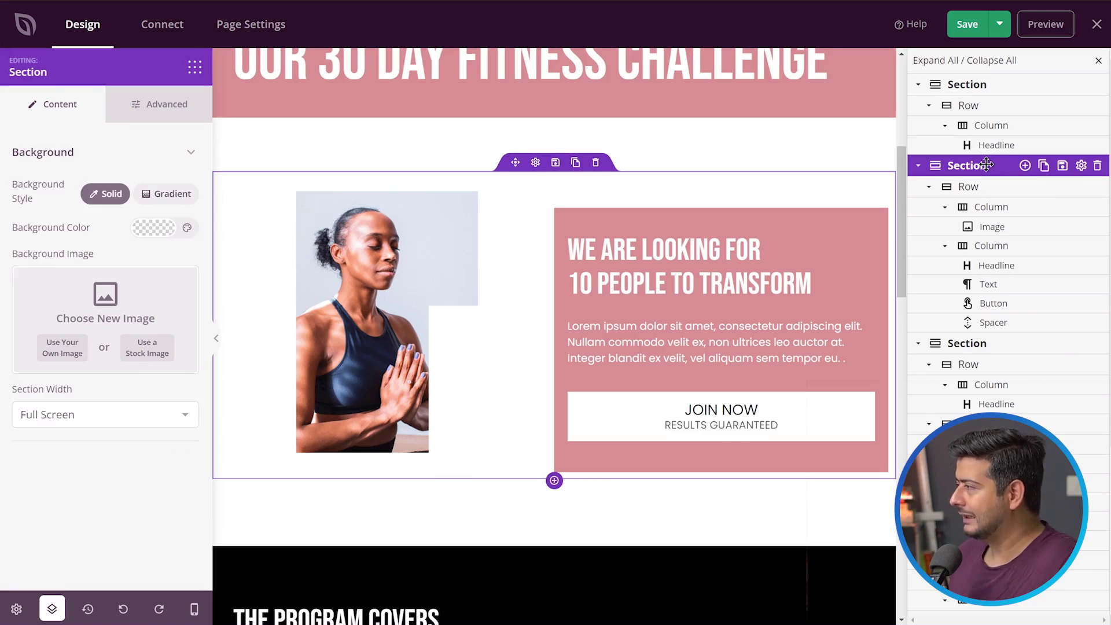
- Set the photo and call-to-action section's solid background colour to #DCFFFF
scroll(660, 254, up, 3)
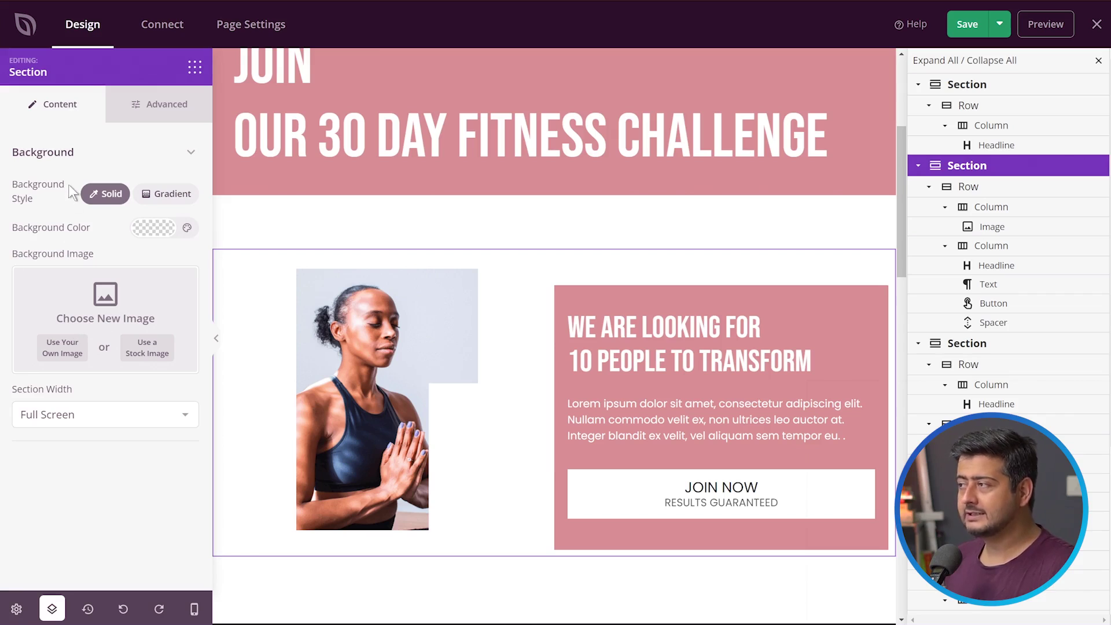
click(136, 109)
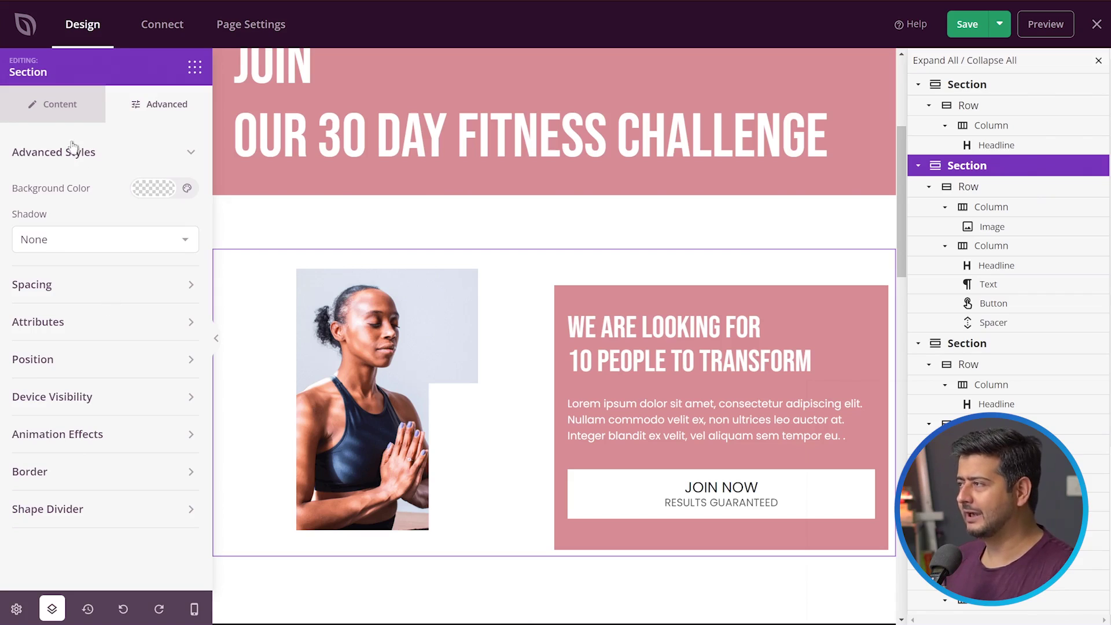
click(63, 107)
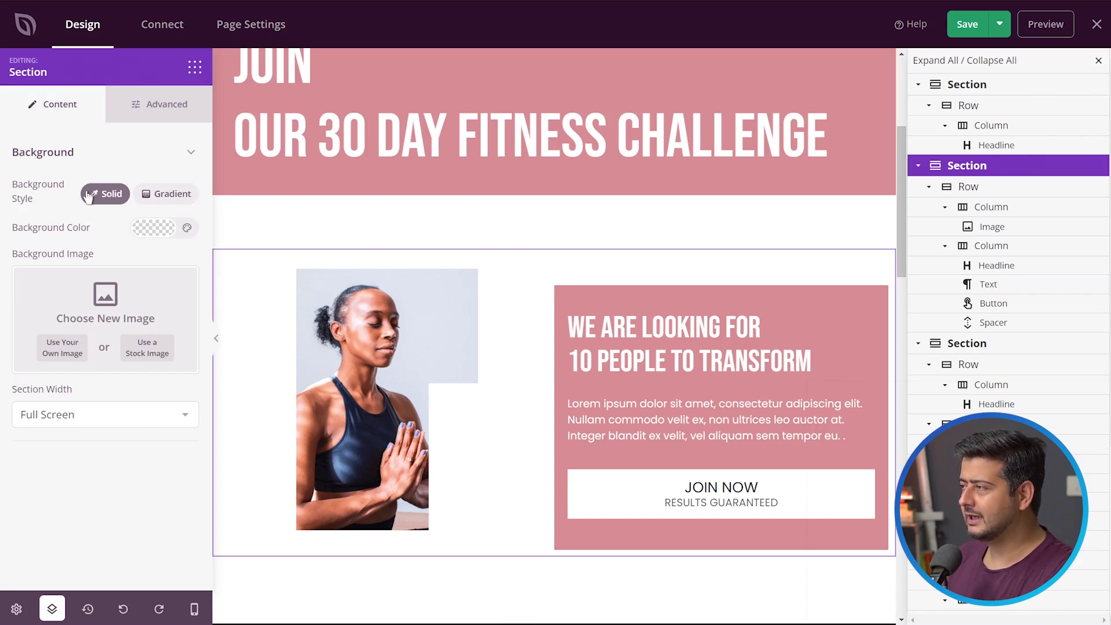
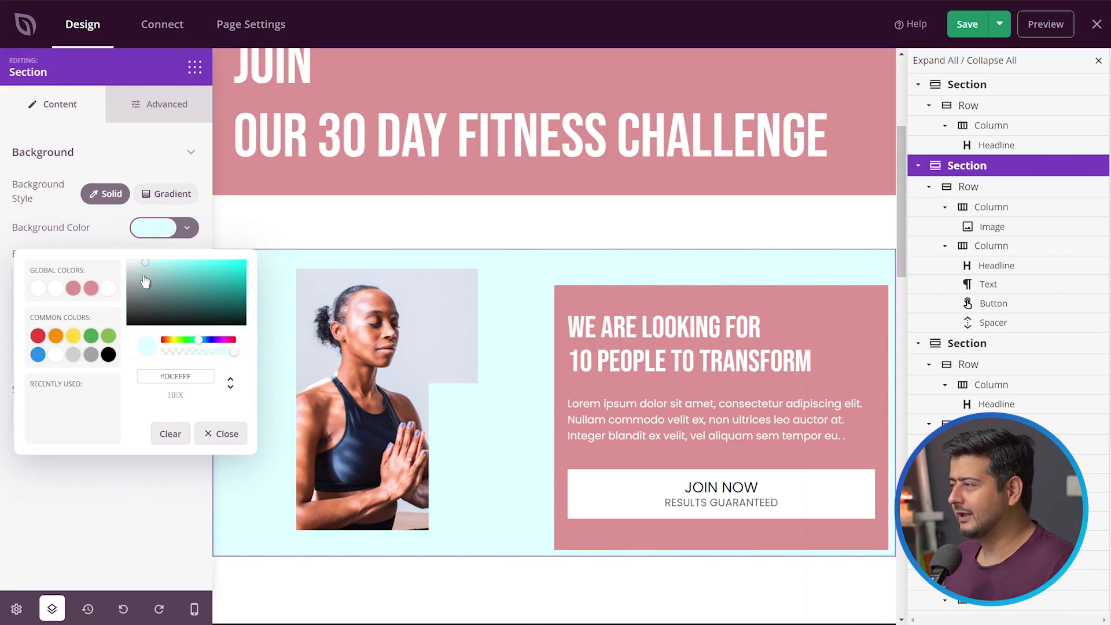
click(209, 434)
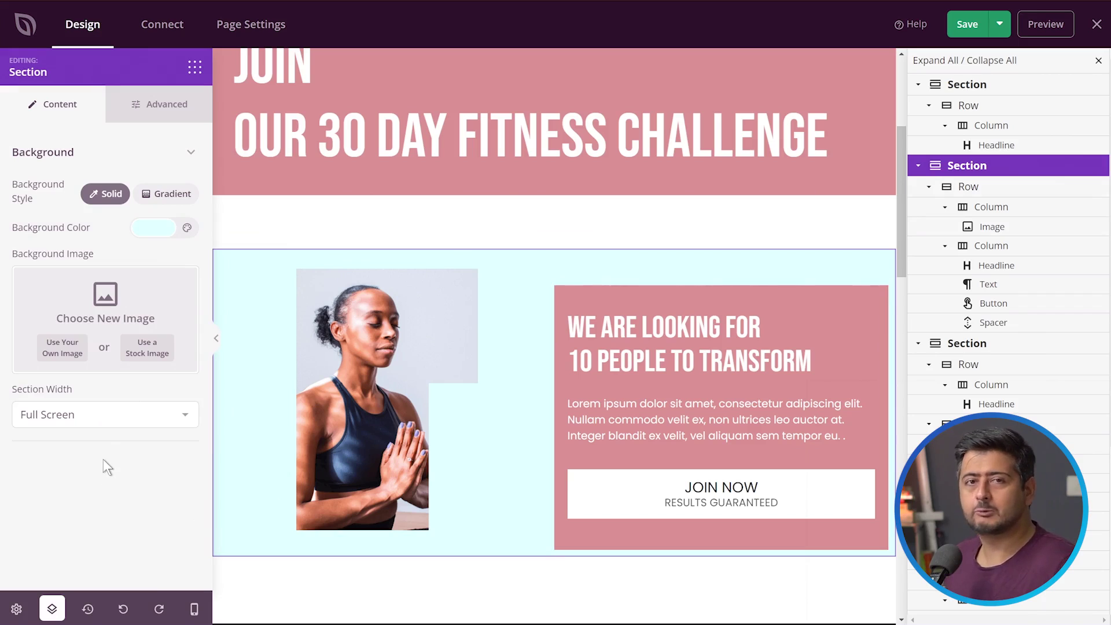
- Switch the section's background style to a Linear gradient with an angle of 198
click(165, 197)
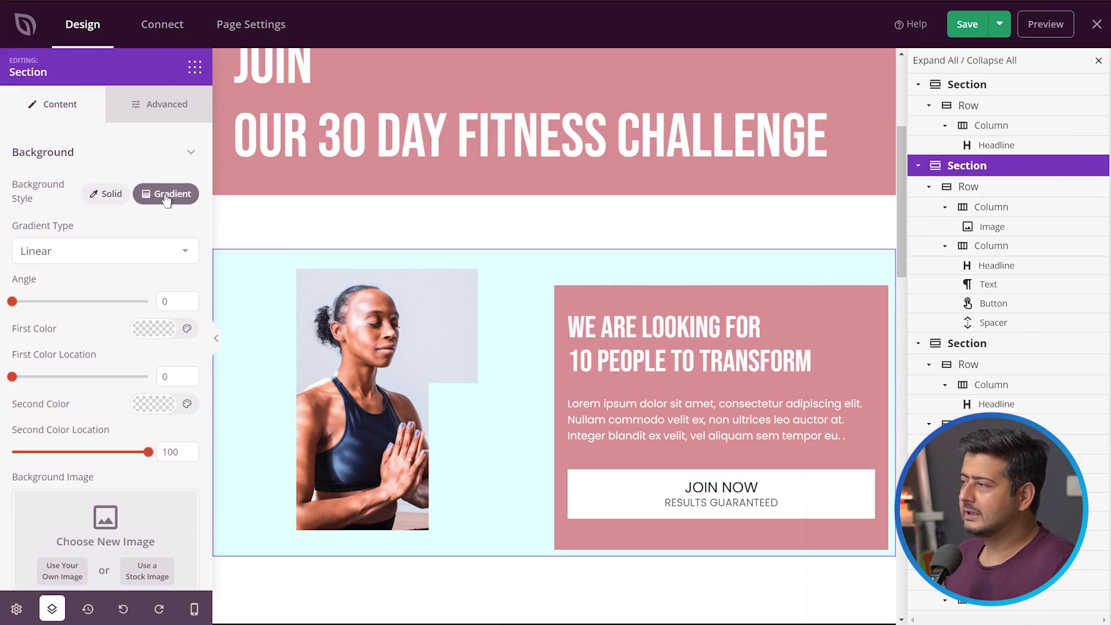
click(122, 250)
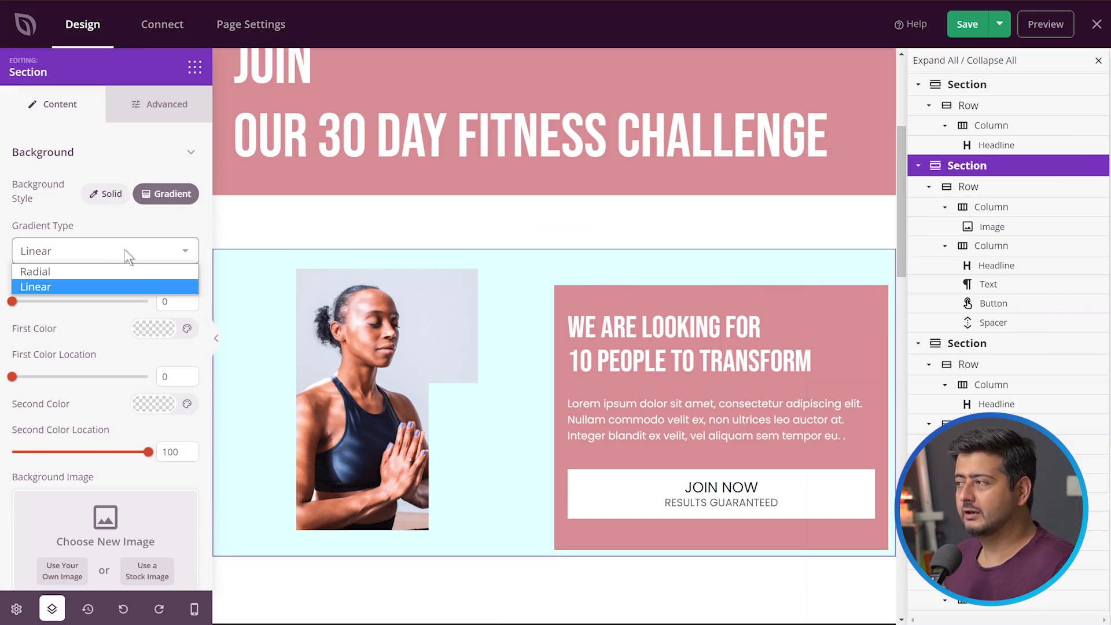
click(124, 249)
scroll(98, 284, down, 1)
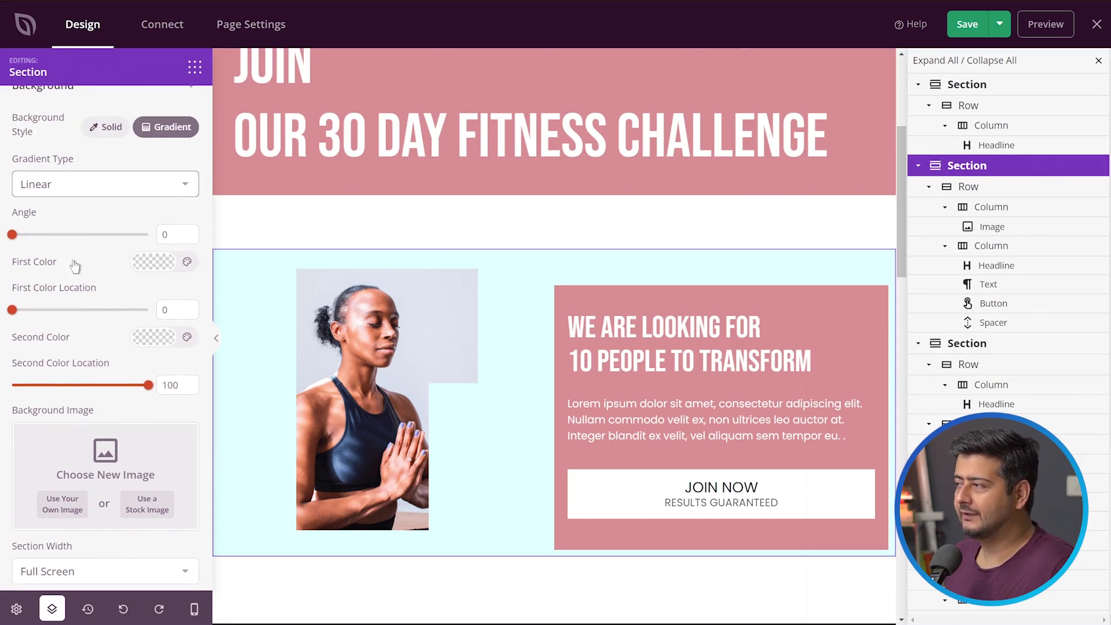
click(86, 234)
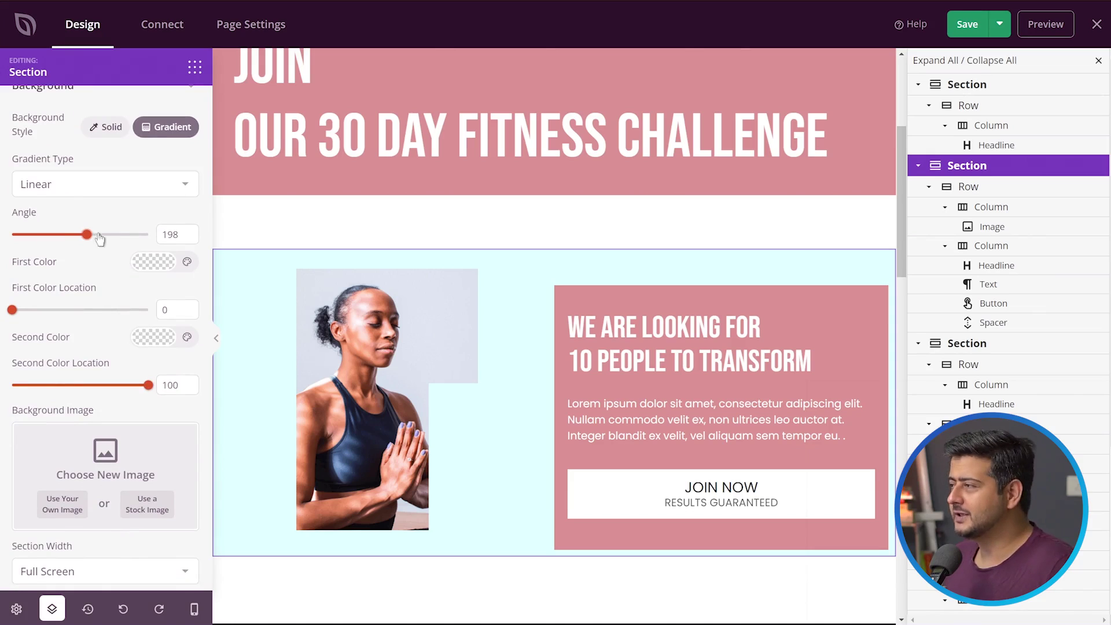
- Set the gradient's first colour to light mint green #BCFFEA
click(151, 261)
drag(187, 380, 195, 377)
click(175, 304)
drag(175, 304, 160, 297)
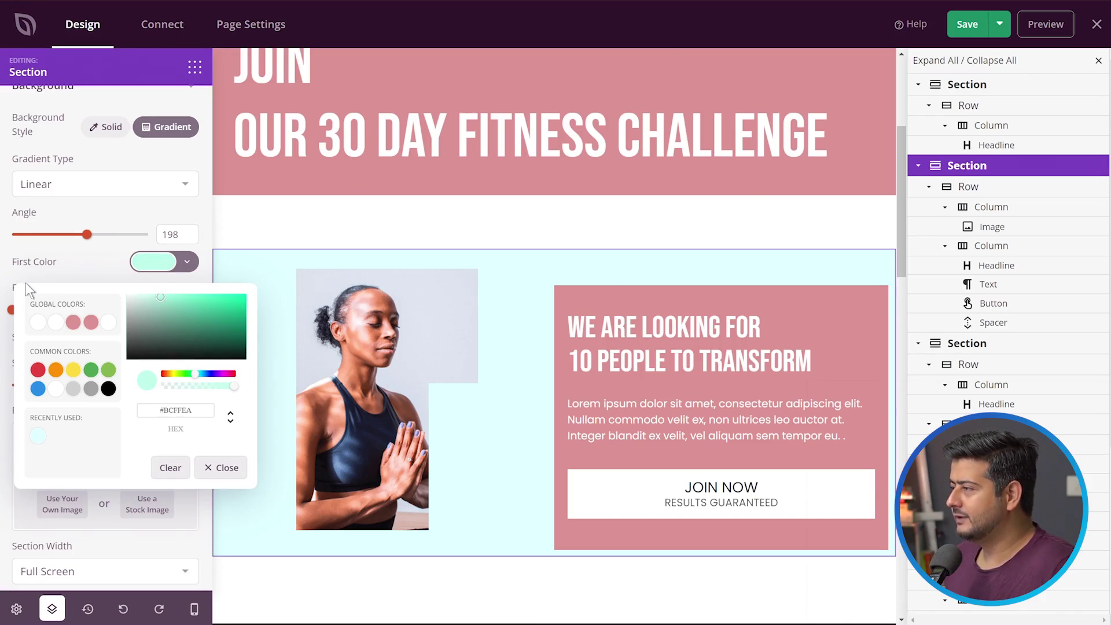
click(222, 466)
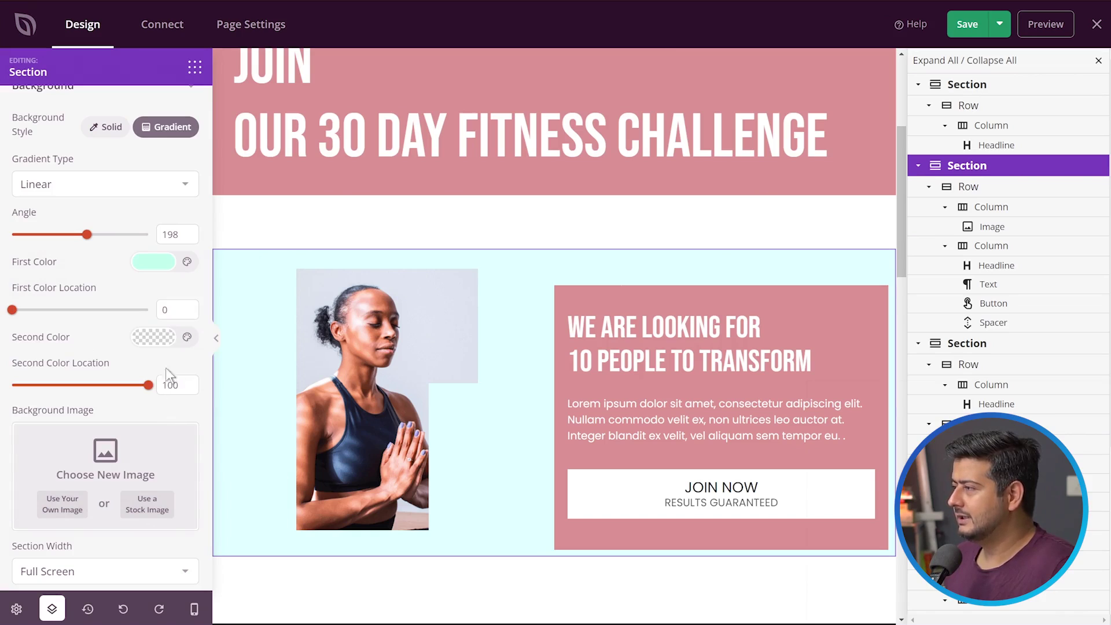
- Set the gradient's second colour to light blue #B3C9F2 and its angle to 221
click(153, 336)
click(199, 449)
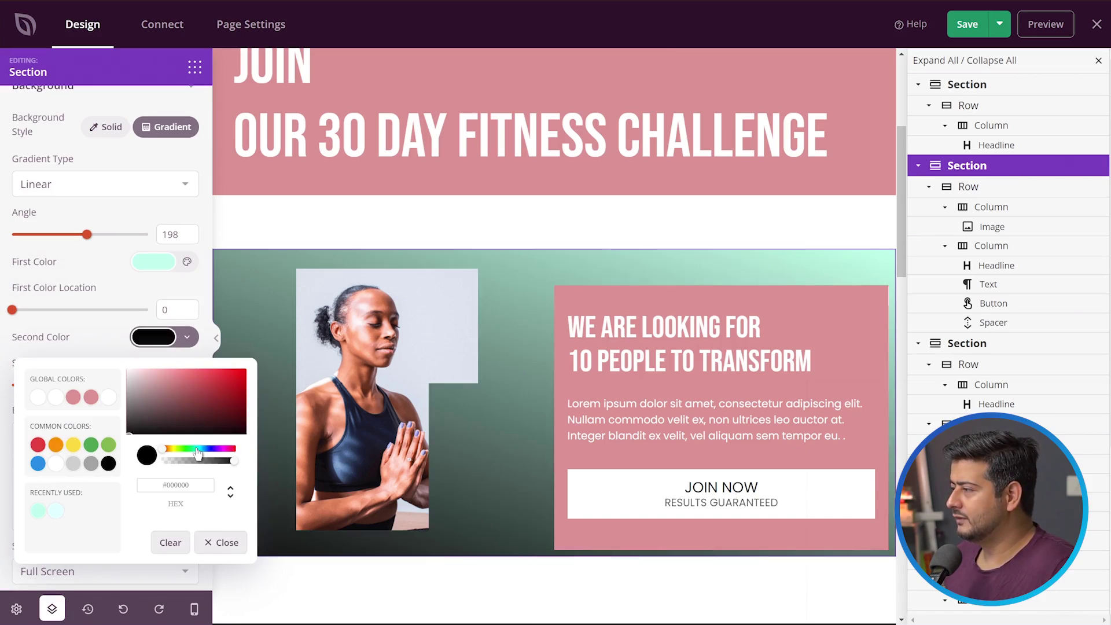
drag(201, 401, 146, 351)
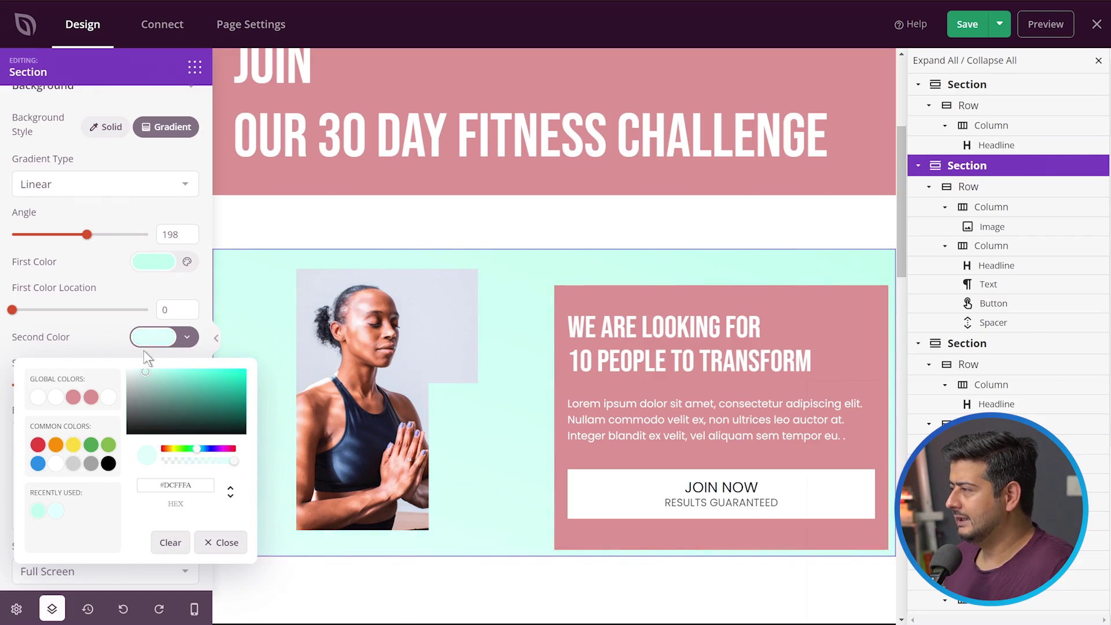
click(144, 350)
click(160, 342)
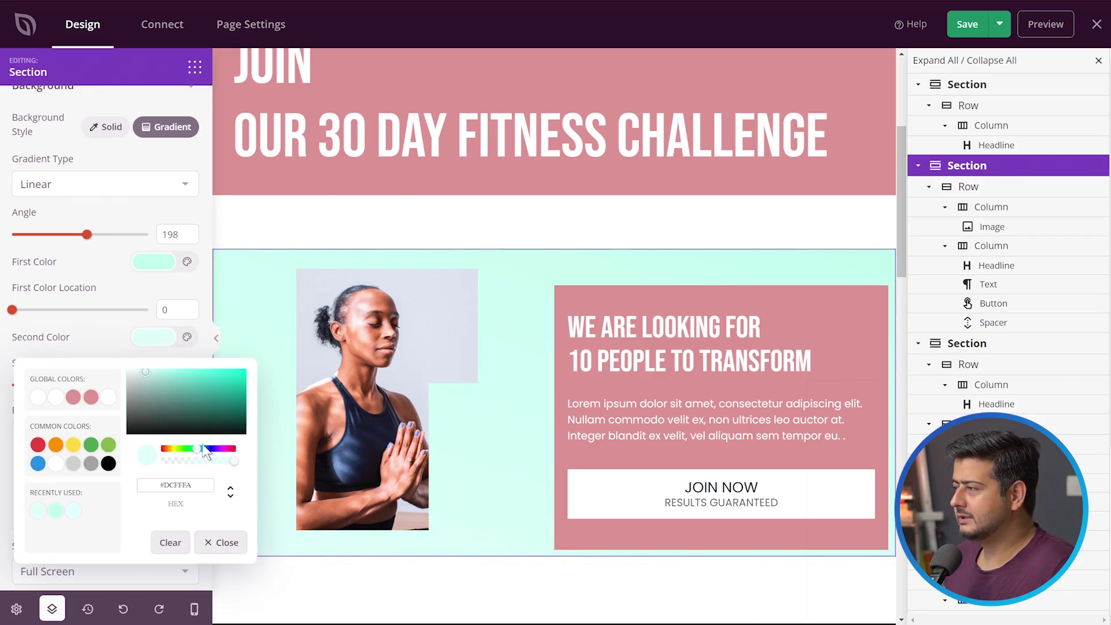
drag(200, 449, 207, 449)
drag(150, 377, 161, 375)
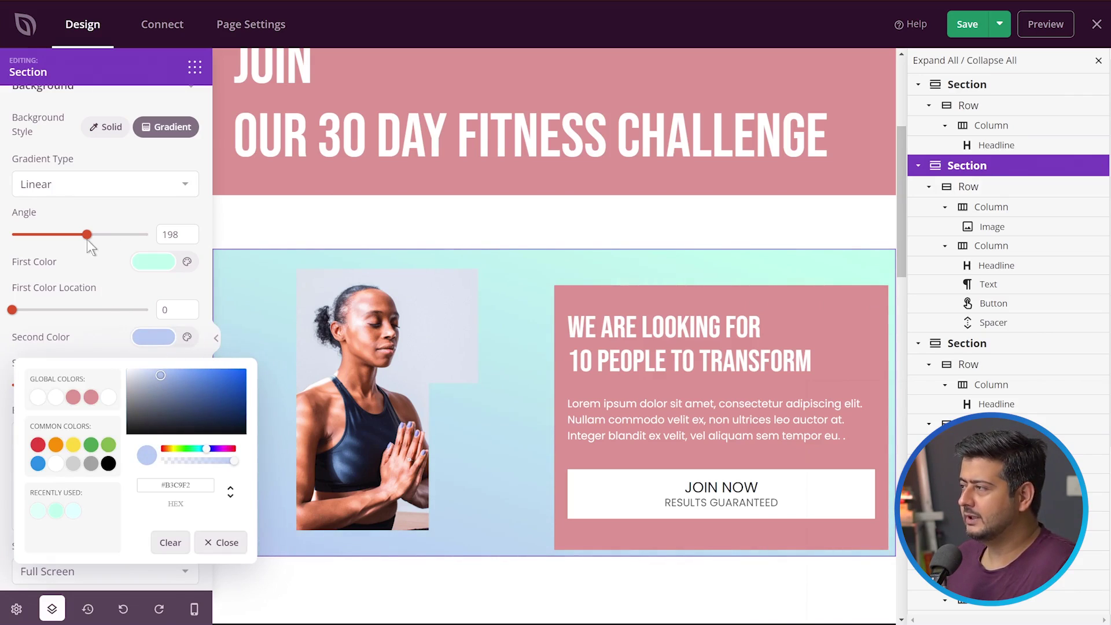
mouse_move(86, 236)
mouse_down()
mouse_move(116, 236)
mouse_move(37, 235)
mouse_move(96, 239)
mouse_up()
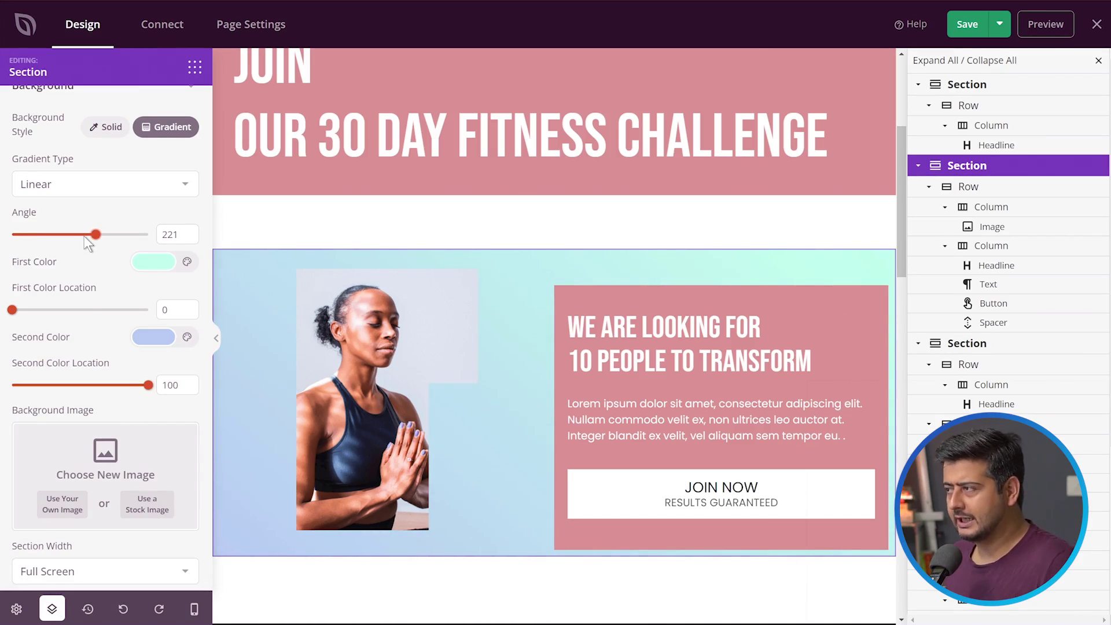